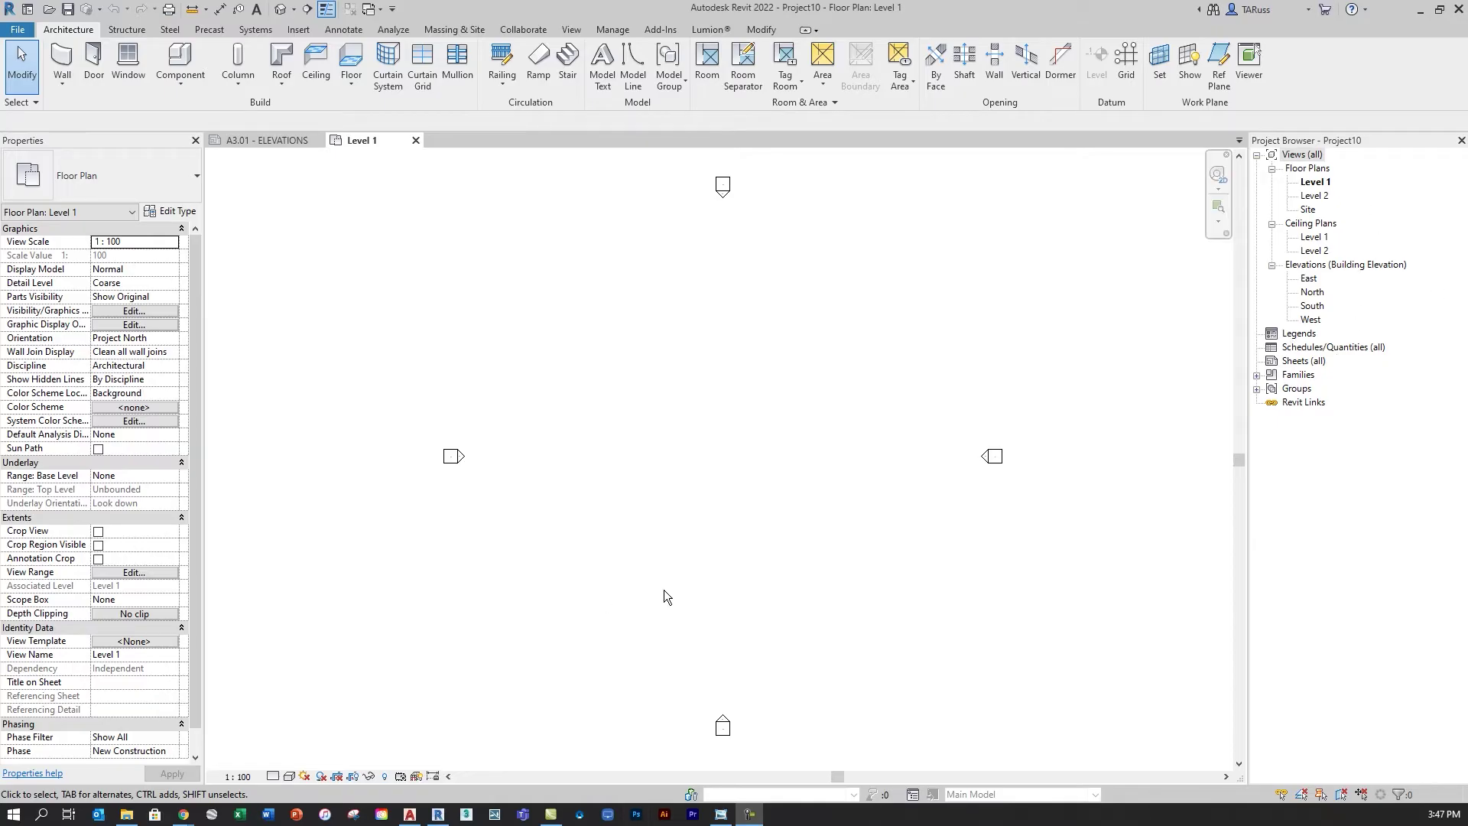
Show the sheet-list reference image, A0.00 COVER SHEET through A5.01 WALL SECTIONS, in Windows Photo Viewer.
{"action": "left_click", "coordinate": [721, 818]}
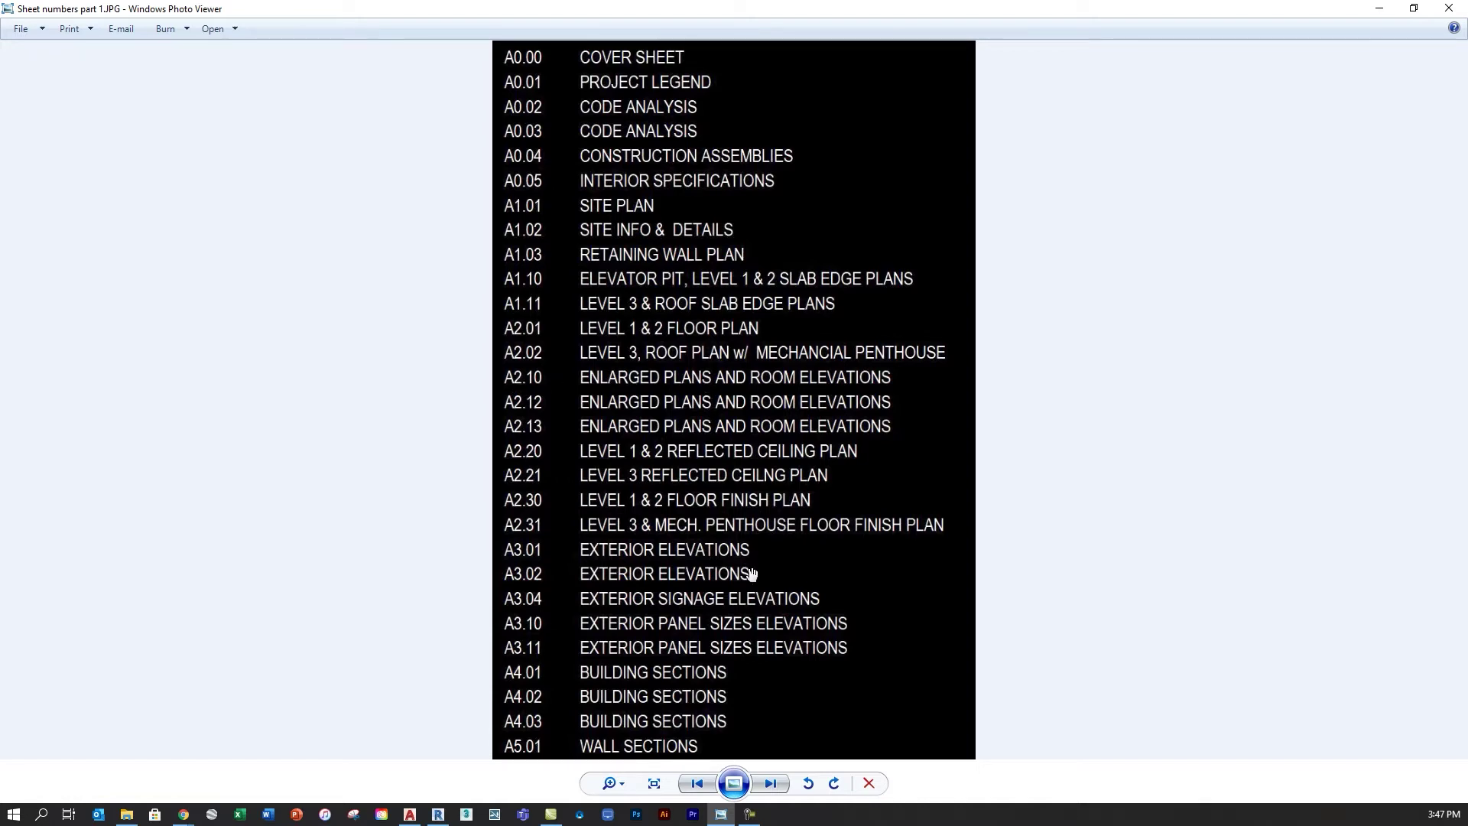
Back in Revit, open Project Parameters from the Manage tab, showing the existing Occupant parameter.
{"action": "left_click", "coordinate": [437, 813]}
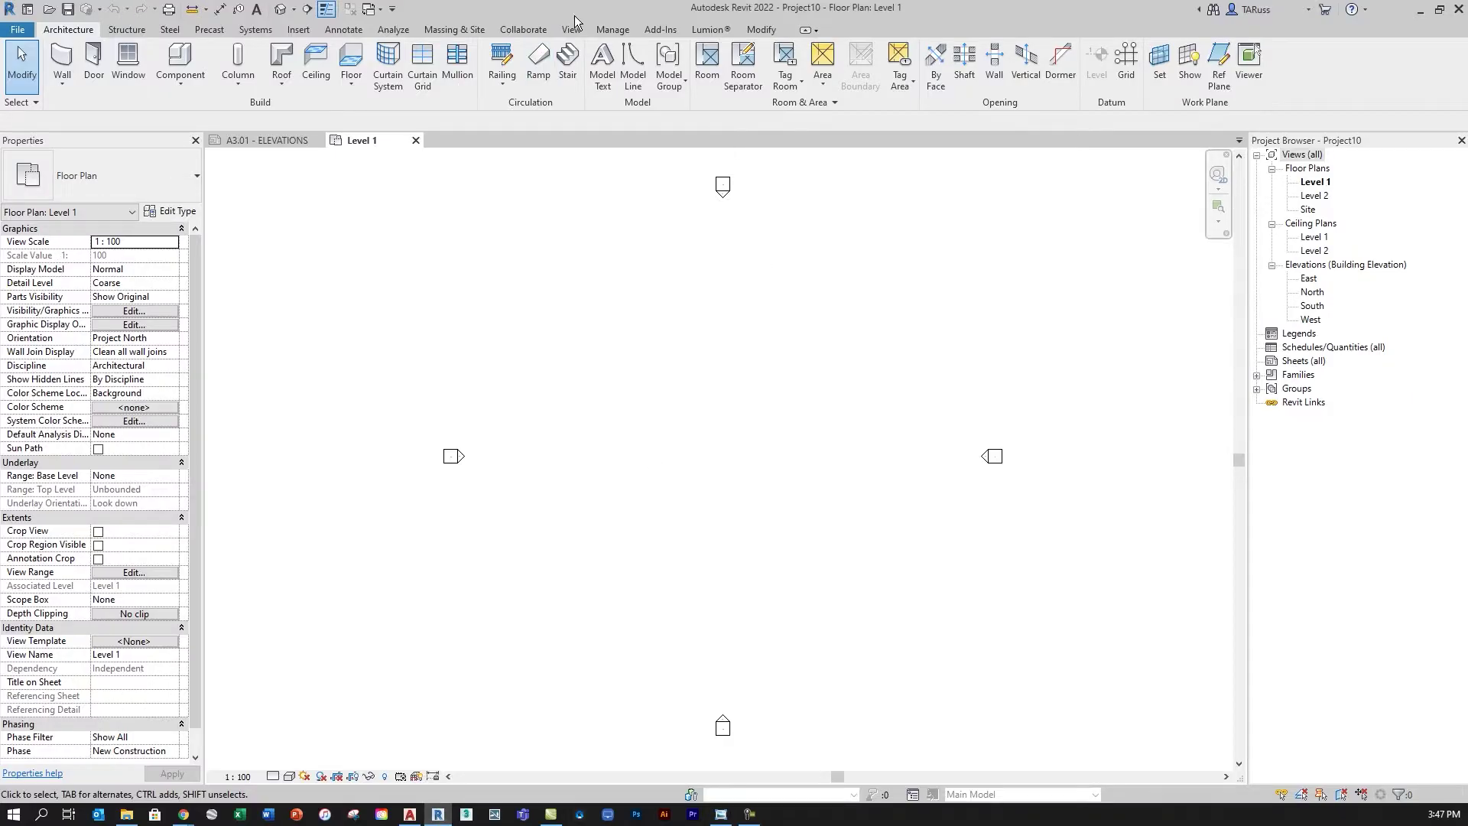
{"action": "left_click", "coordinate": [613, 32]}
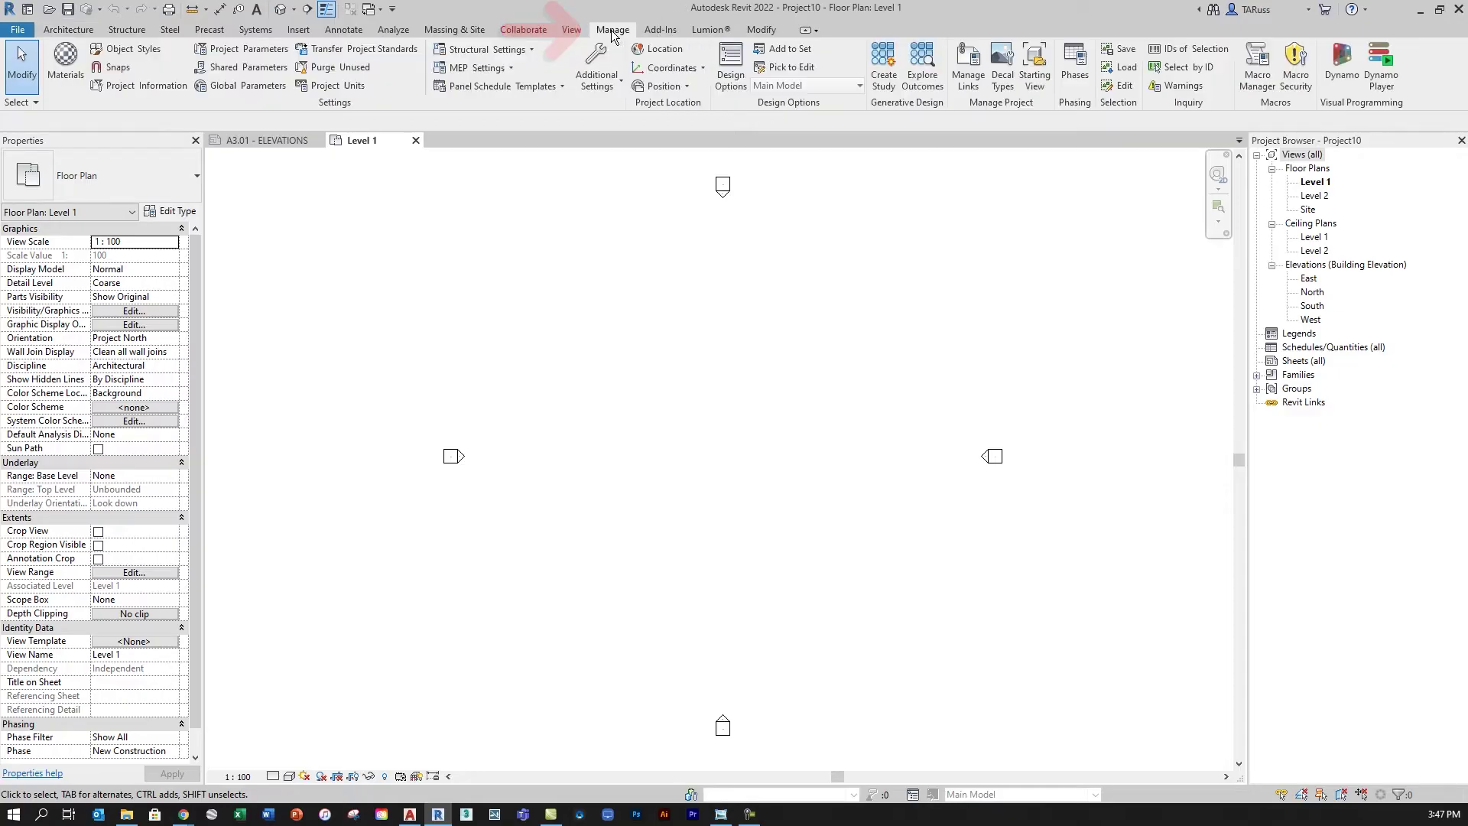
{"action": "left_click", "coordinate": [227, 50]}
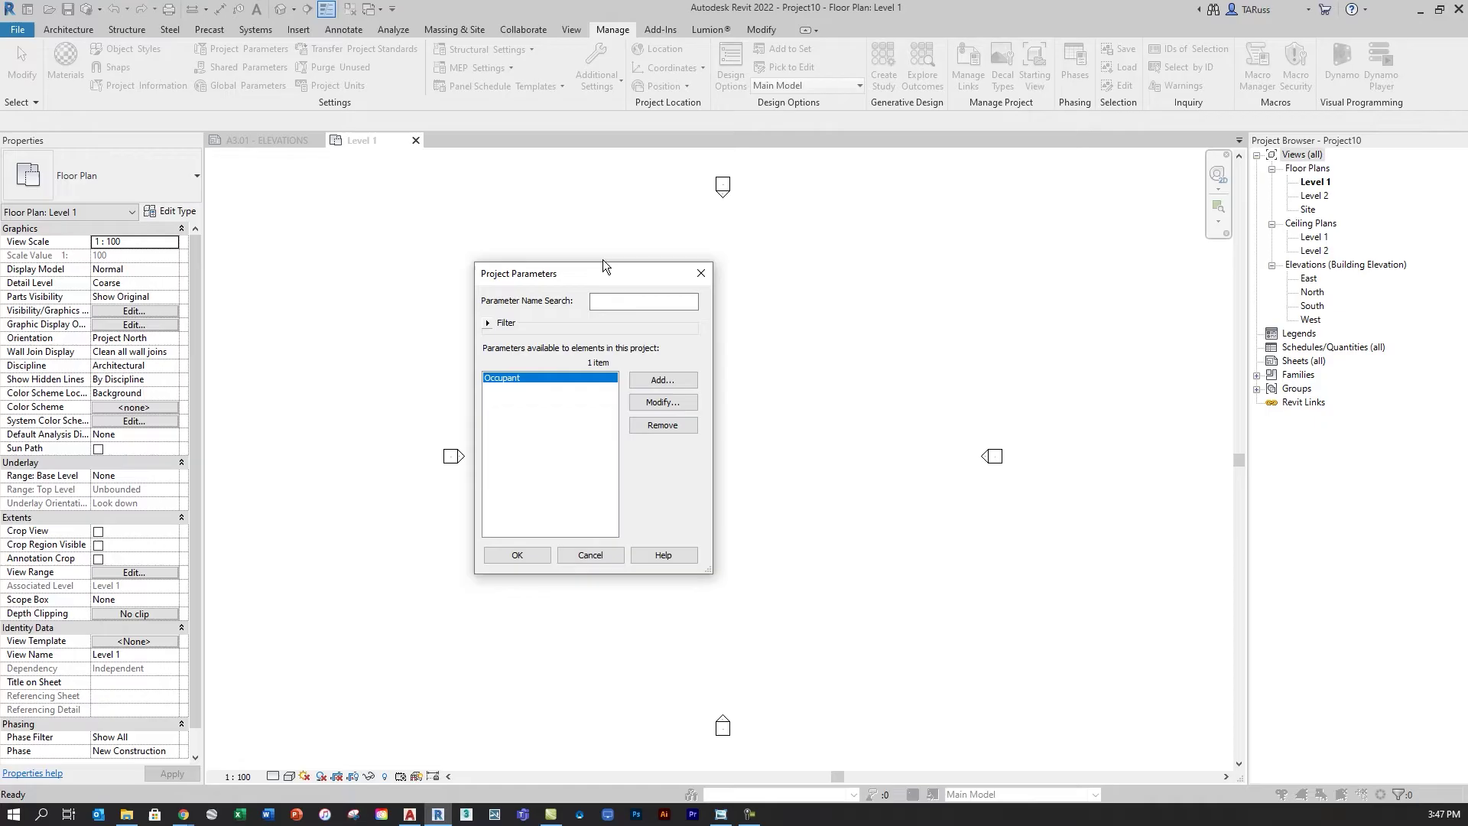
{"action": "mouse_move", "coordinate": [585, 275]}
{"action": "left_mouse_down"}
{"action": "mouse_move", "coordinate": [582, 227]}
{"action": "mouse_move", "coordinate": [590, 255]}
{"action": "left_mouse_up"}
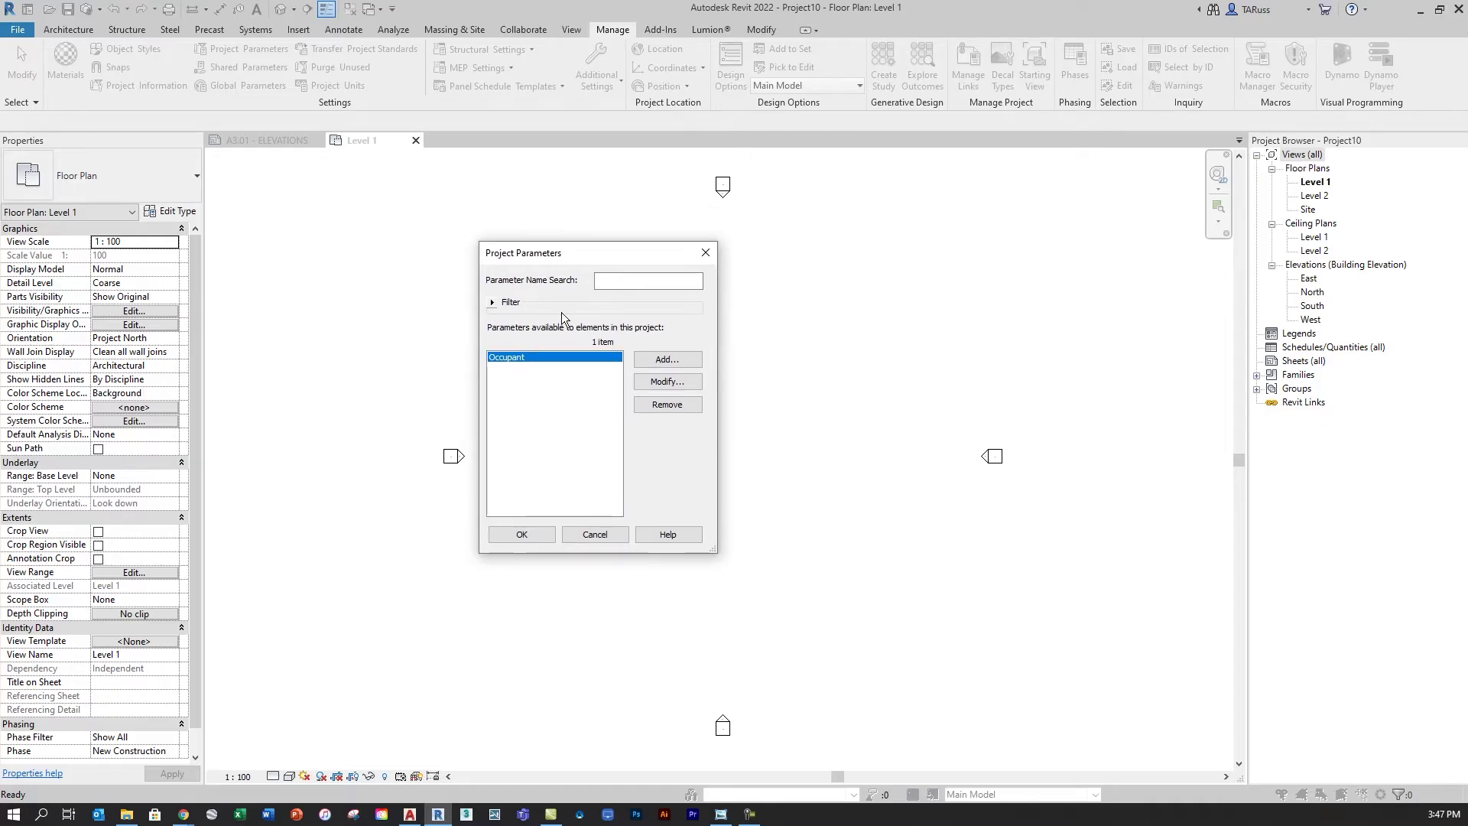
Define a VIEWS Text parameter grouped under Identity Data and assigned to the Views category.
{"action": "left_click", "coordinate": [661, 361]}
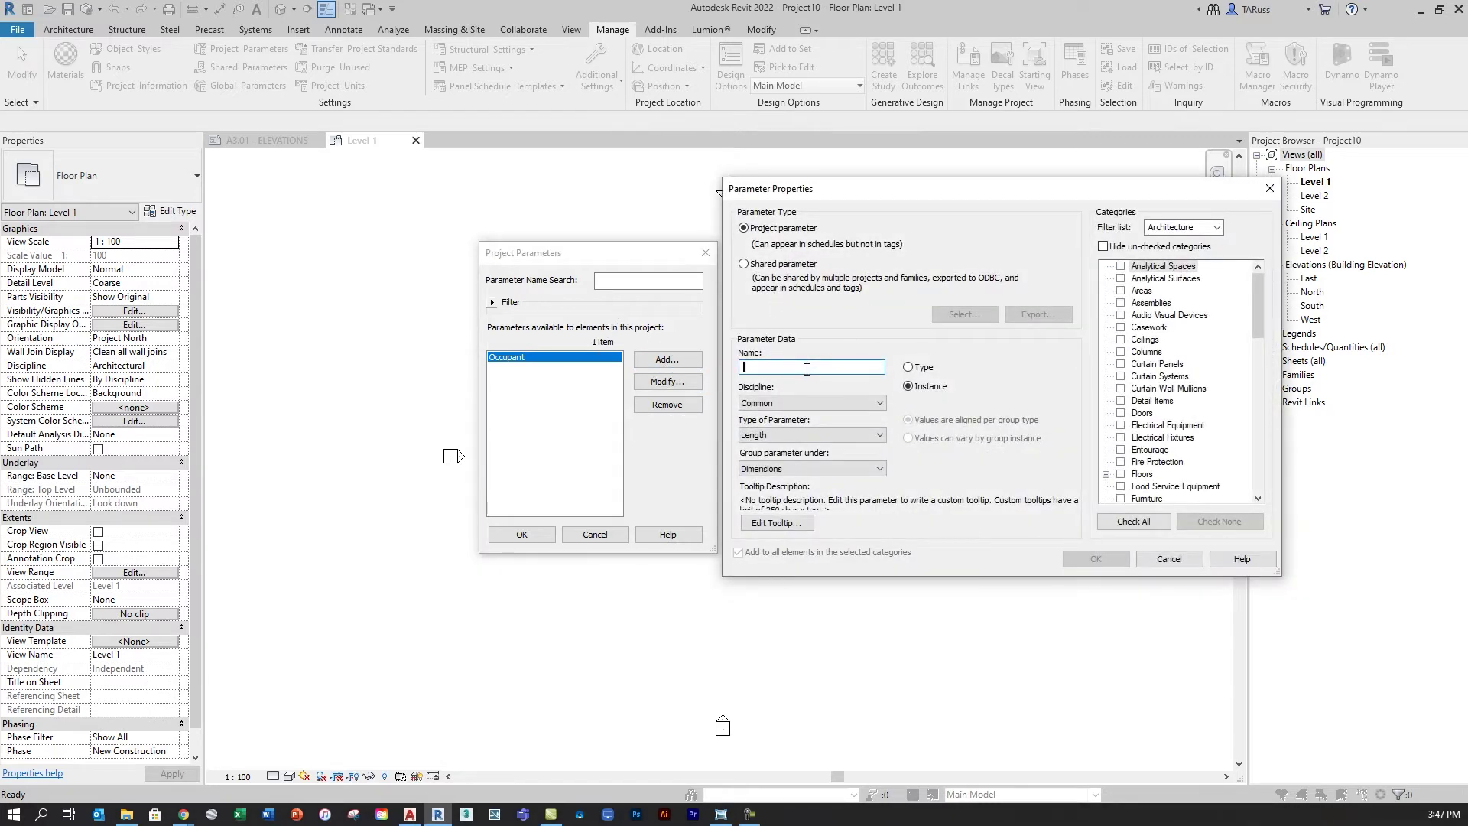
{"action": "type", "text": "VIEWS"}
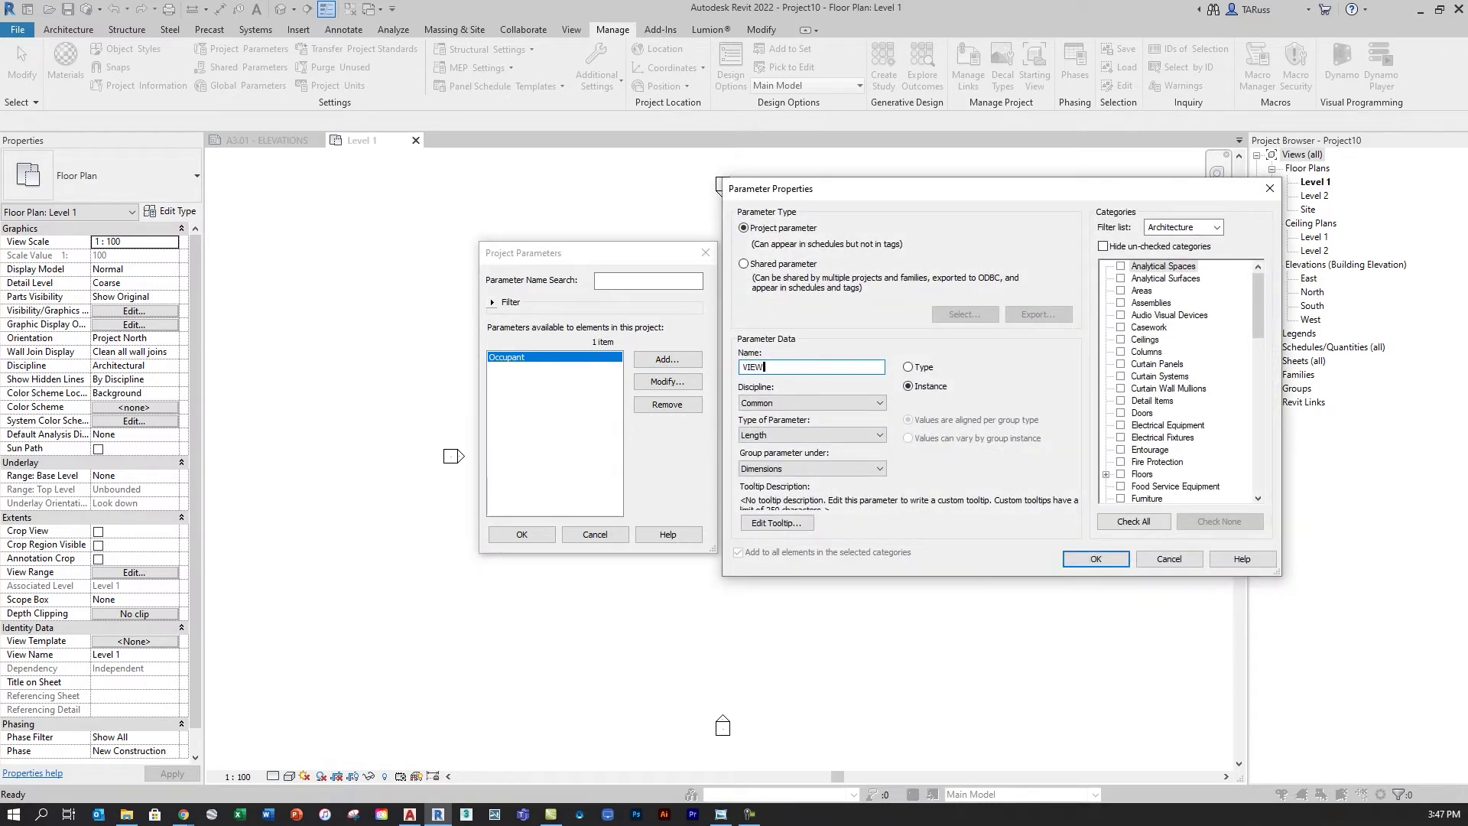
{"action": "left_click", "coordinate": [759, 437]}
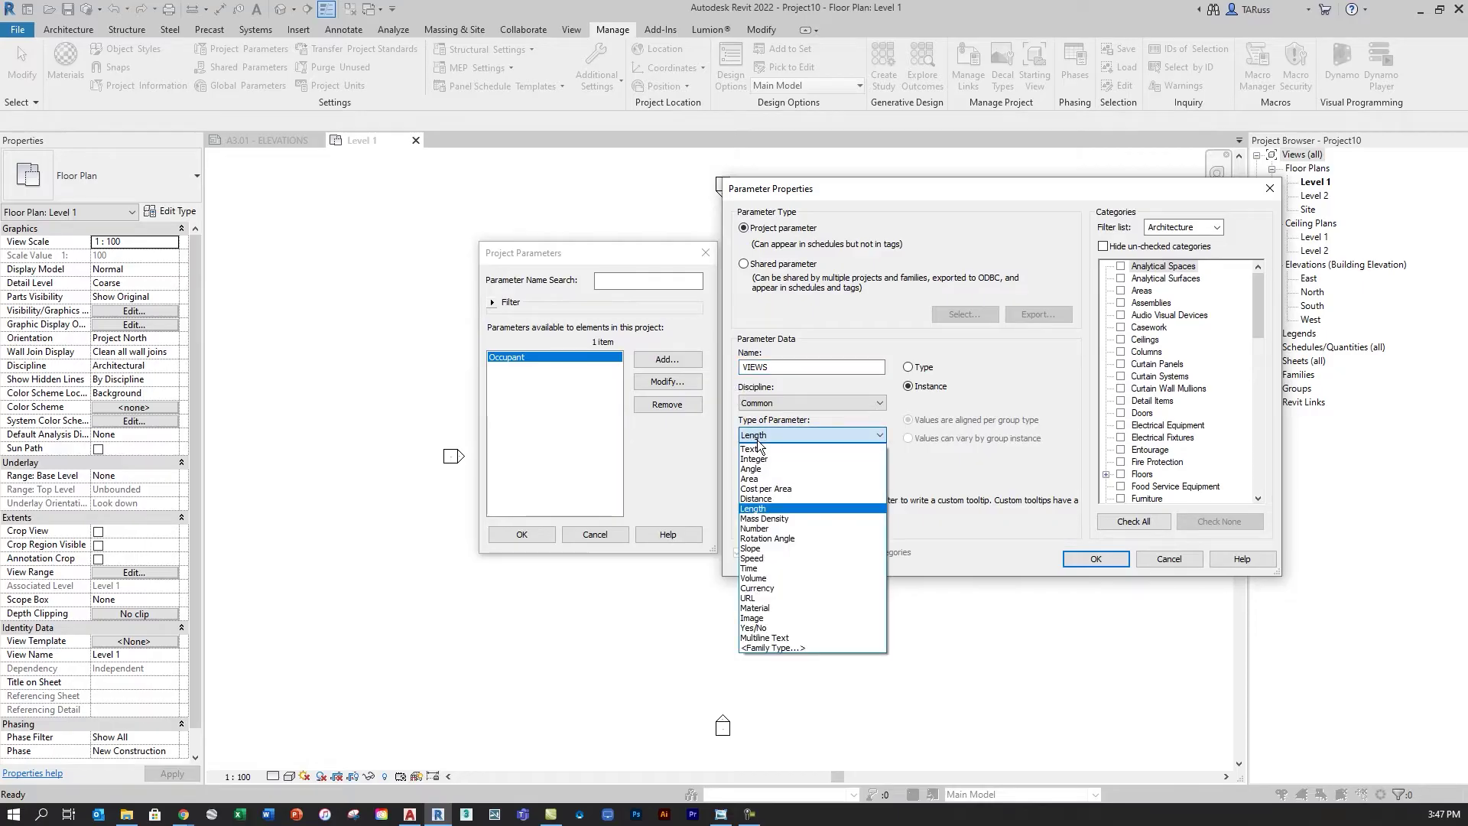
{"action": "left_click", "coordinate": [749, 453]}
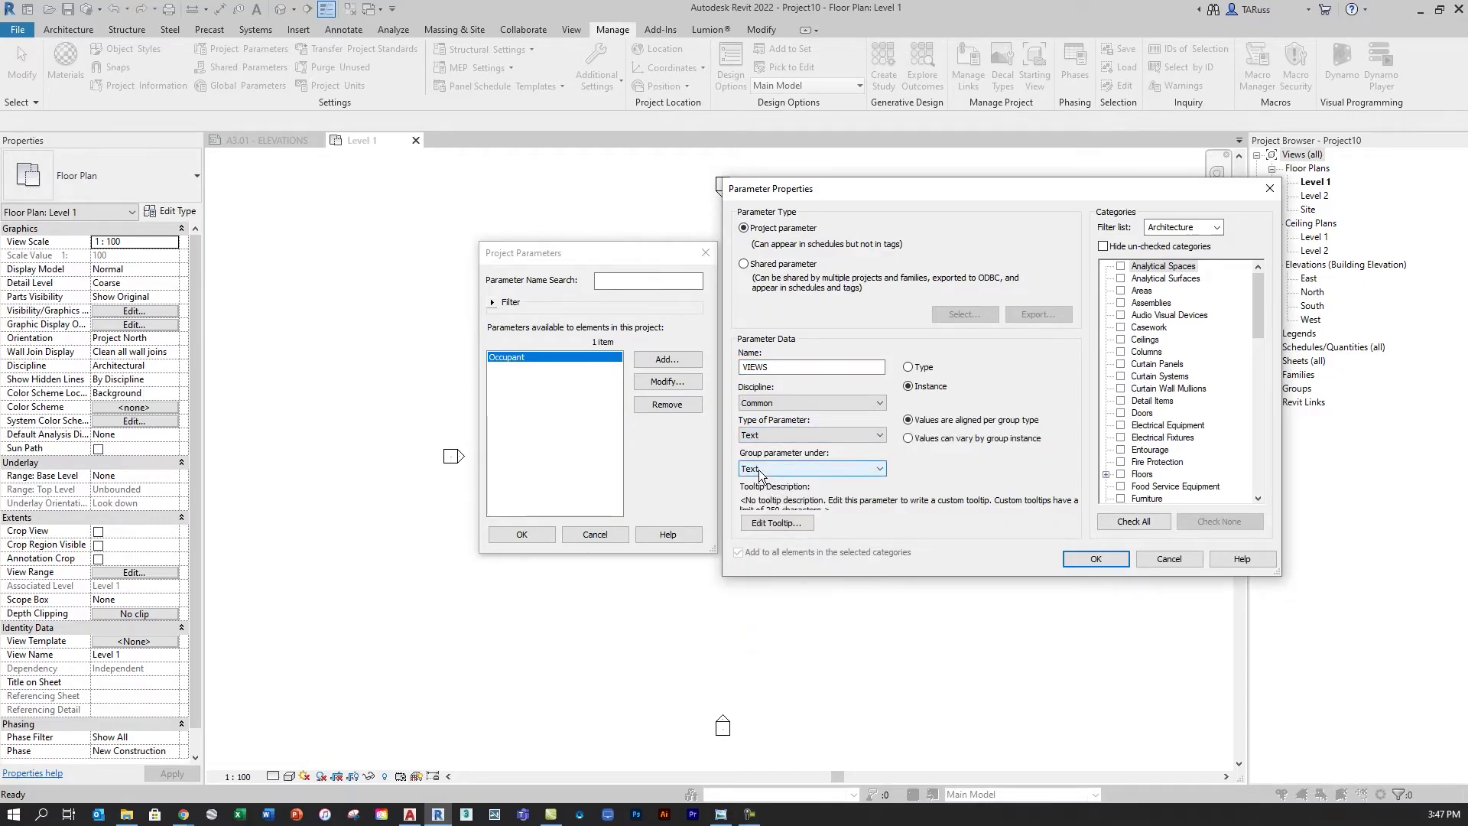
{"action": "left_click", "coordinate": [759, 470]}
{"action": "left_click", "coordinate": [759, 470]}
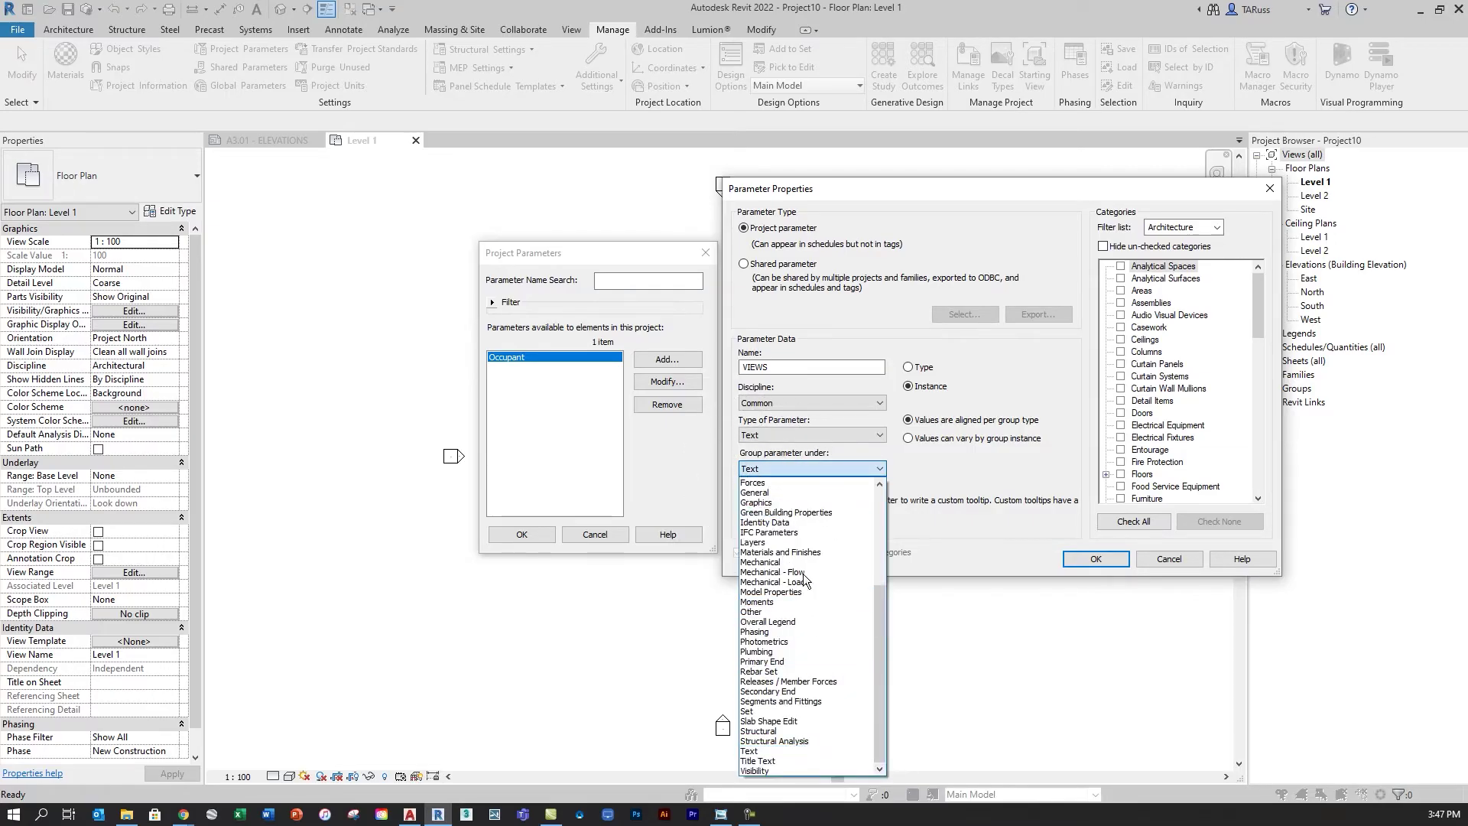
{"action": "left_click", "coordinate": [776, 523]}
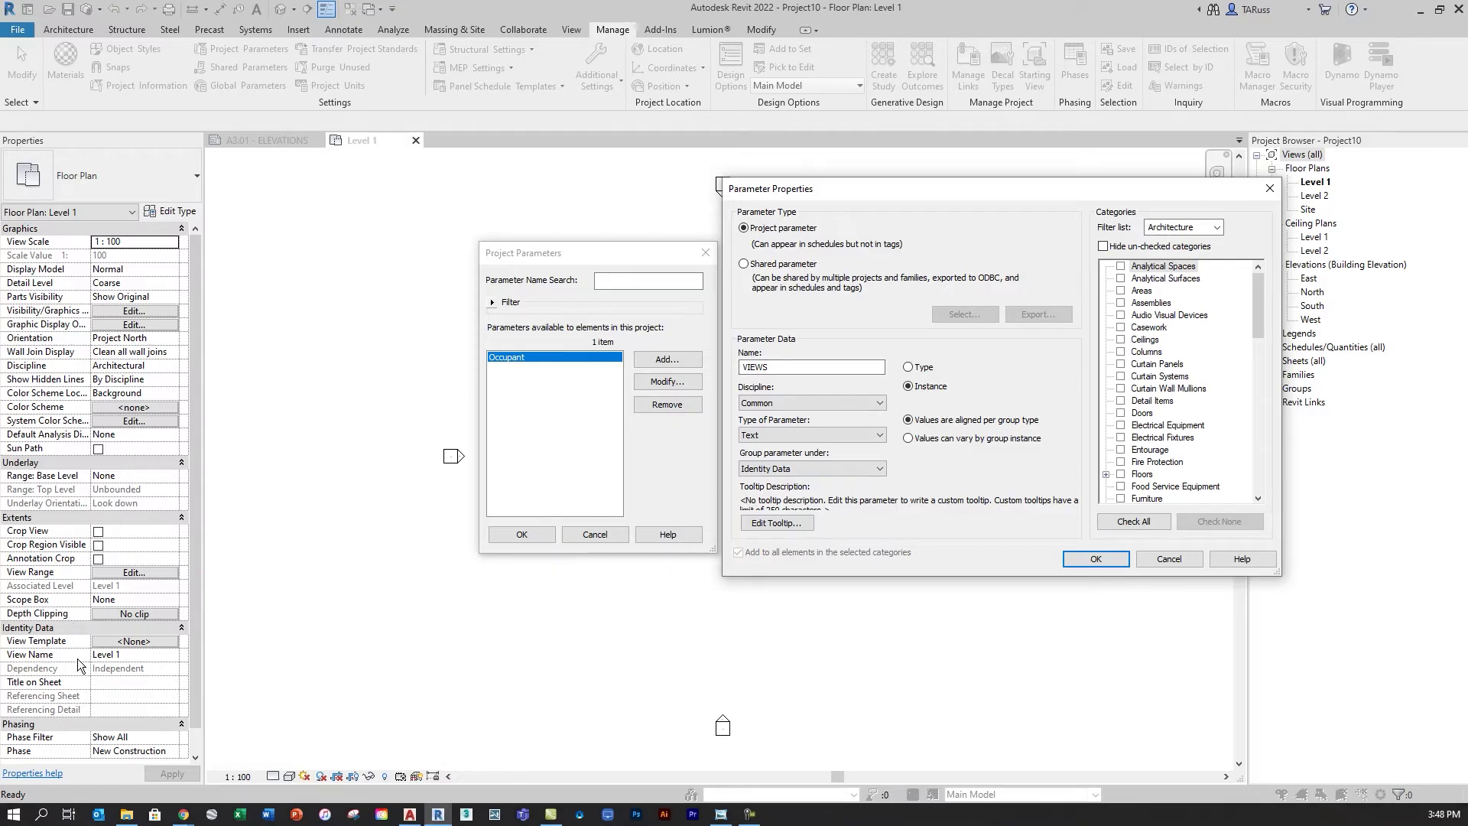
{"action": "left_click", "coordinate": [51, 662]}
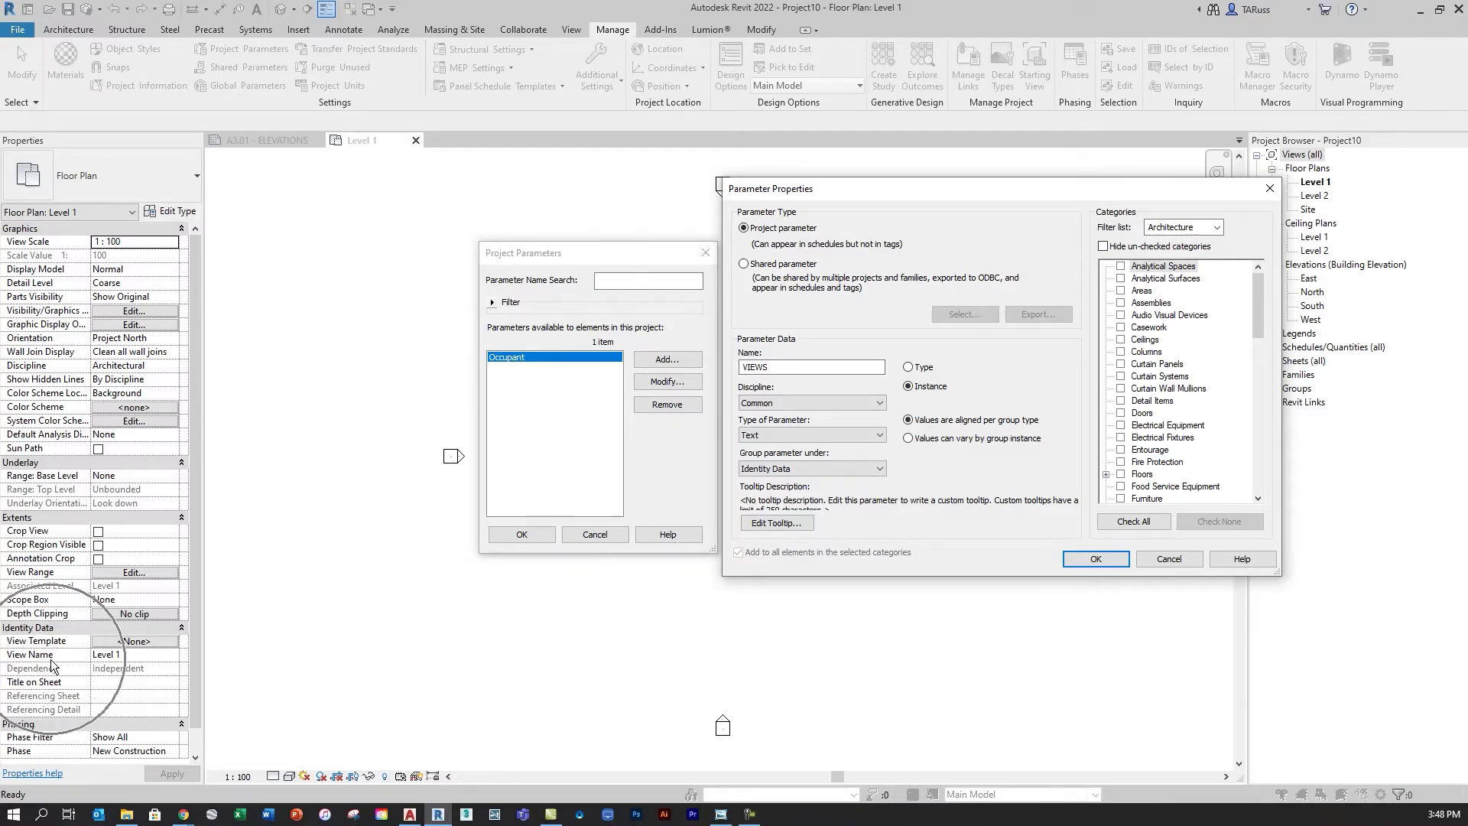
{"action": "left_click_drag", "start_coordinate": [1259, 288], "coordinate": [1163, 465]}
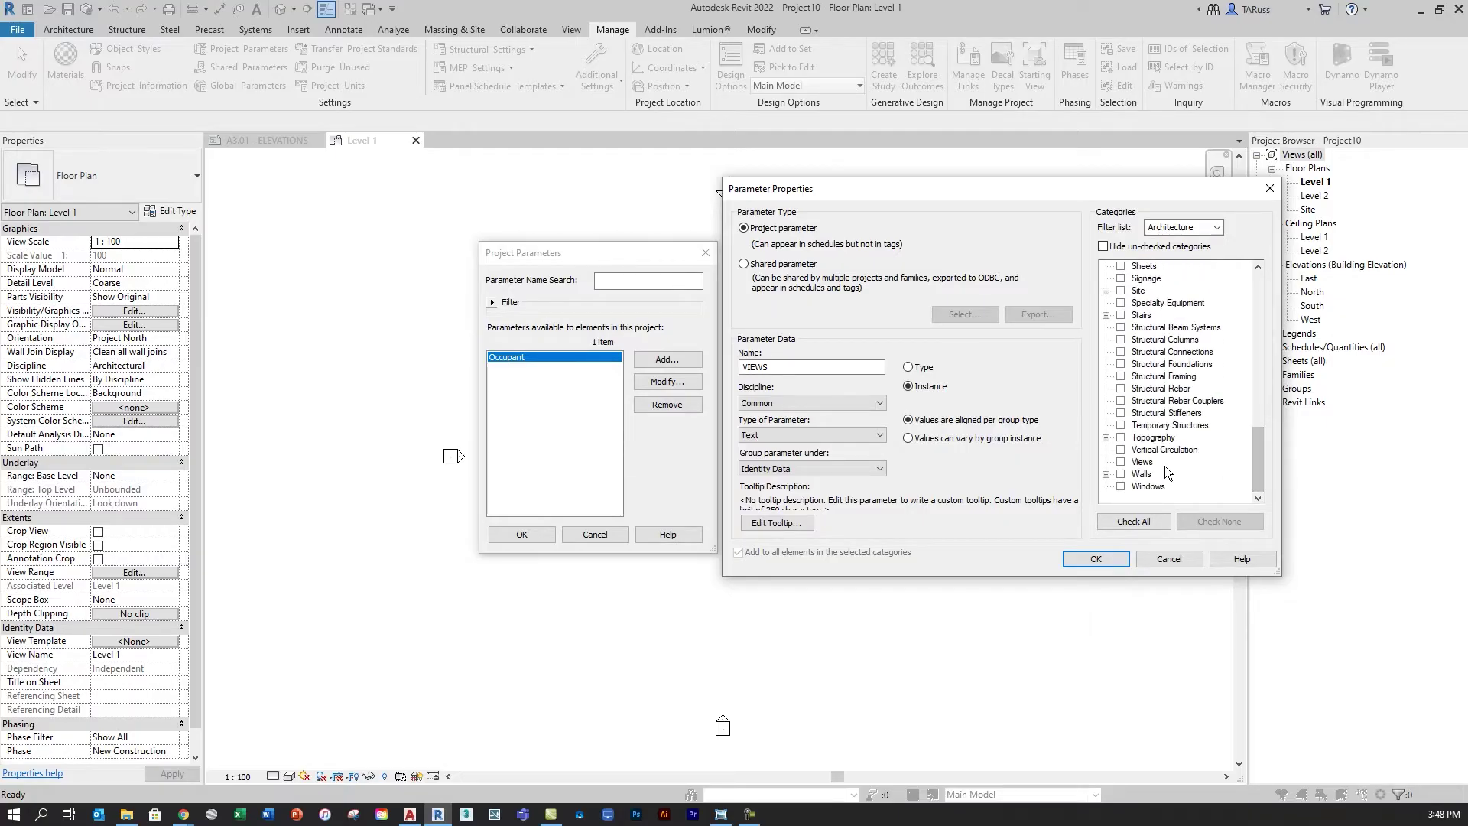
{"action": "left_click", "coordinate": [1122, 463]}
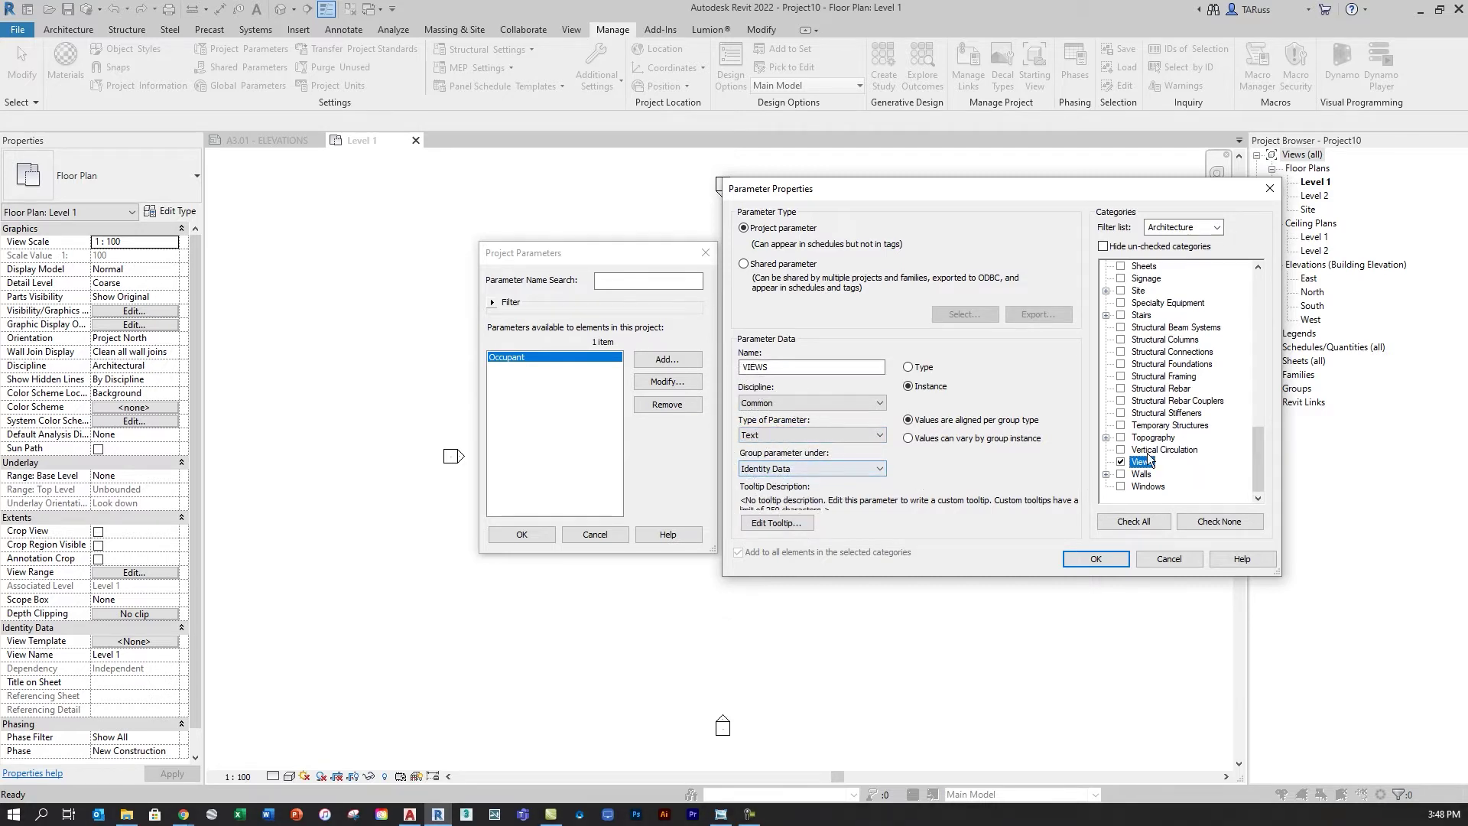
Confirm the VIEWS parameter, close Project Parameters, and select the Level 1 and Level 2 floor plans.
{"action": "left_click", "coordinate": [1118, 560]}
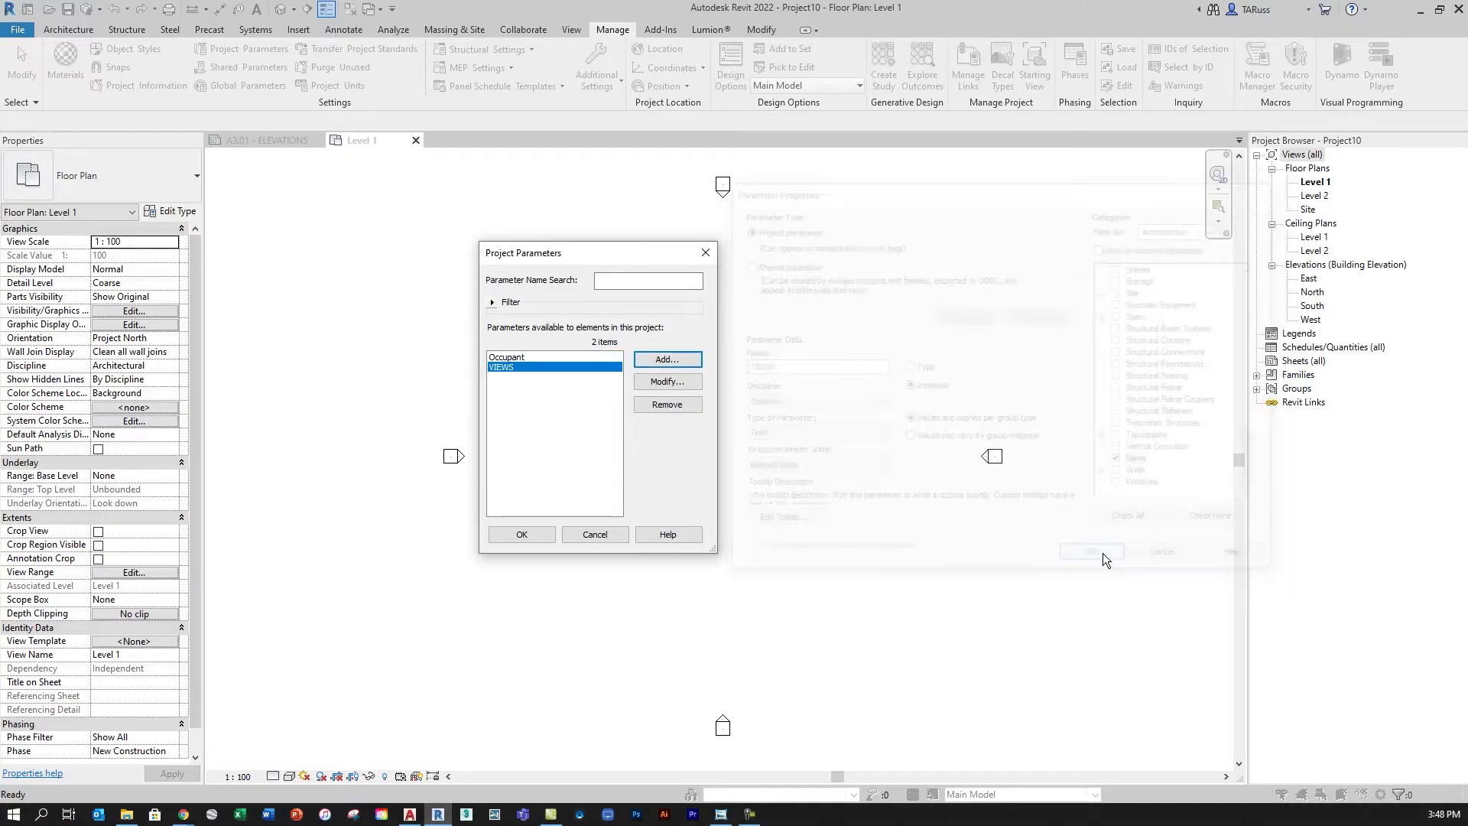
{"action": "left_click", "coordinate": [522, 534]}
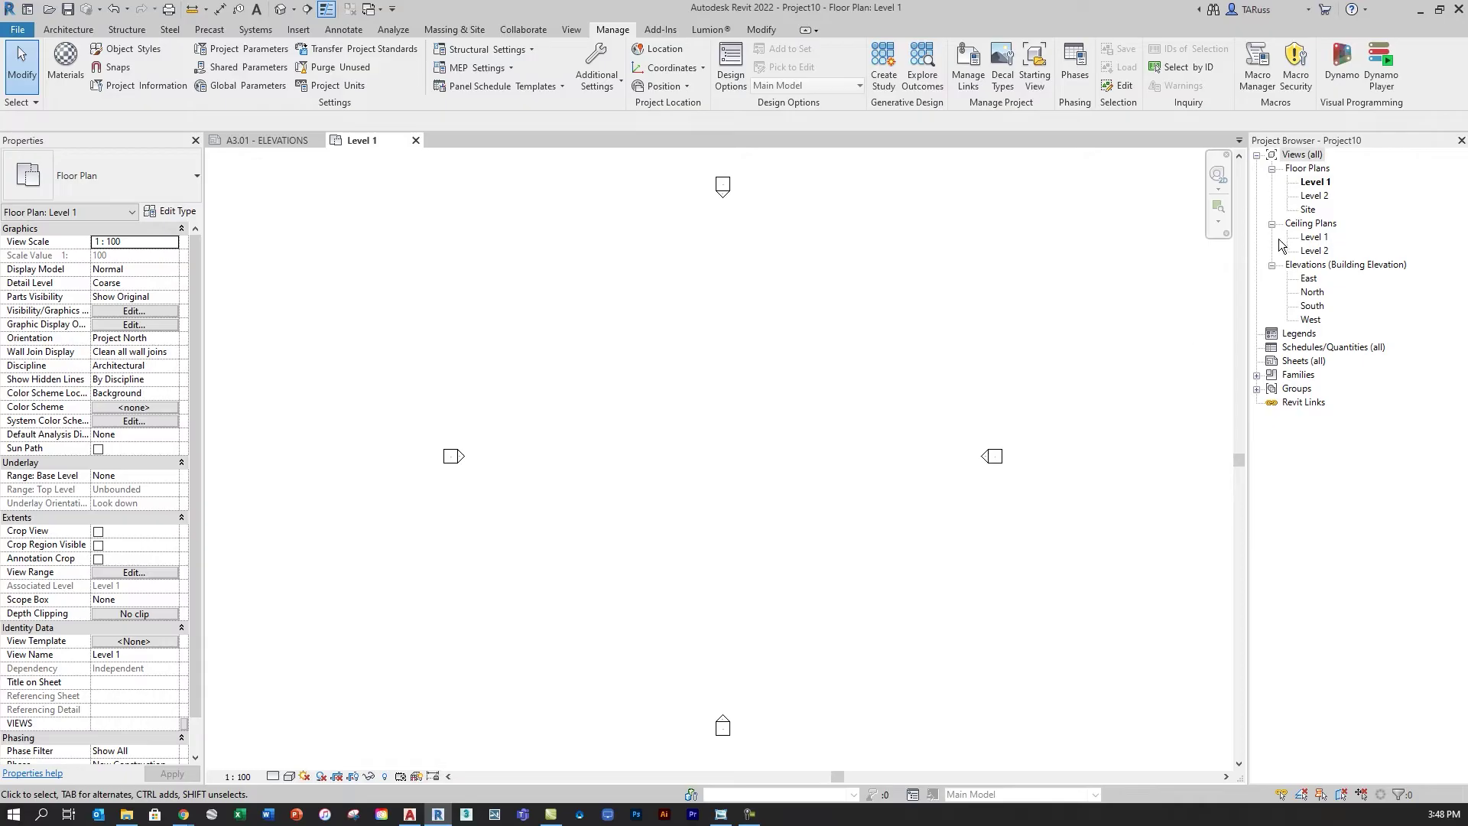
{"action": "left_click", "coordinate": [1315, 184]}
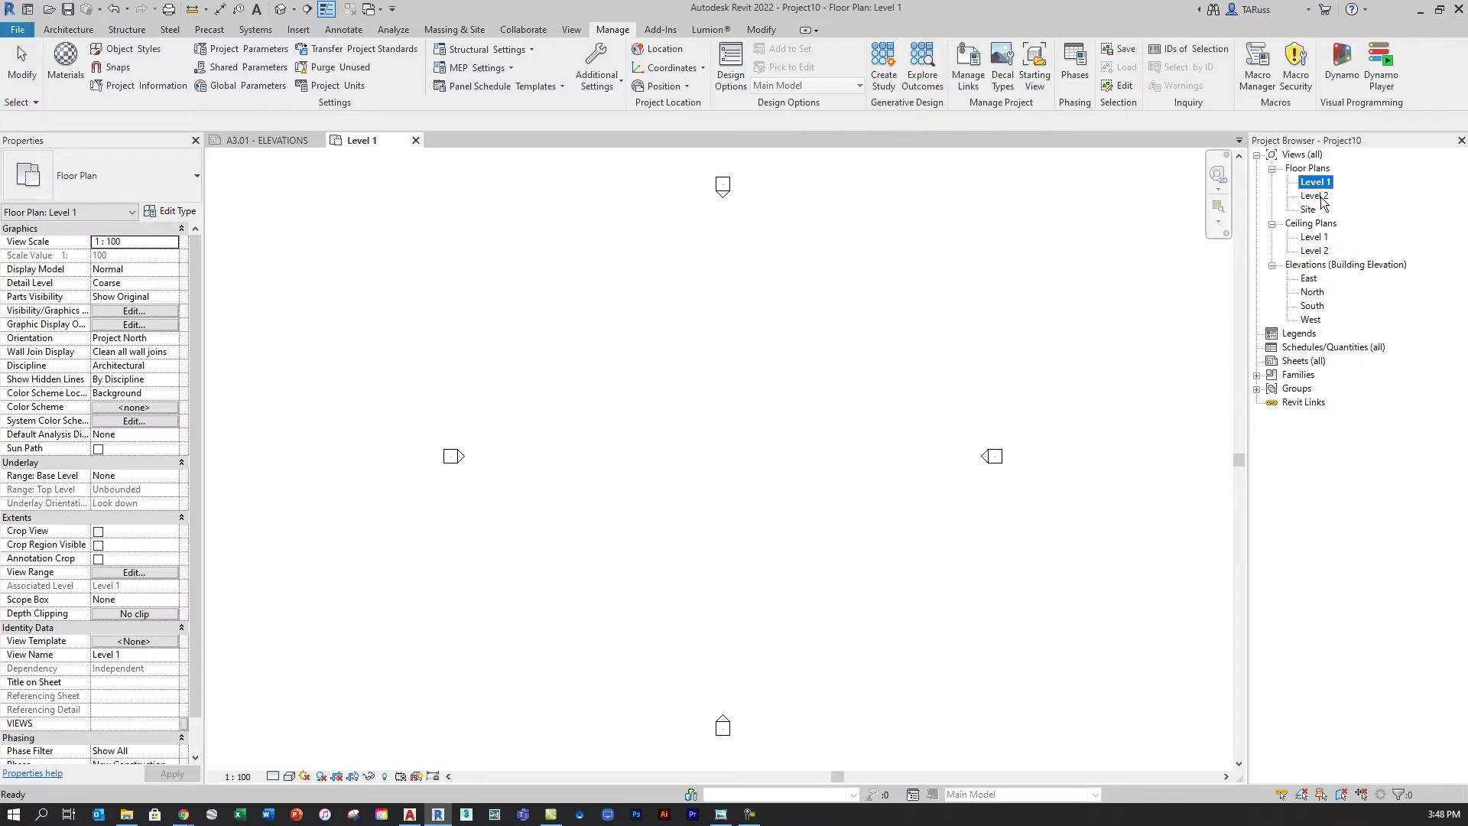
{"action": "left_click", "coordinate": [1315, 196], "text": "ctrl"}
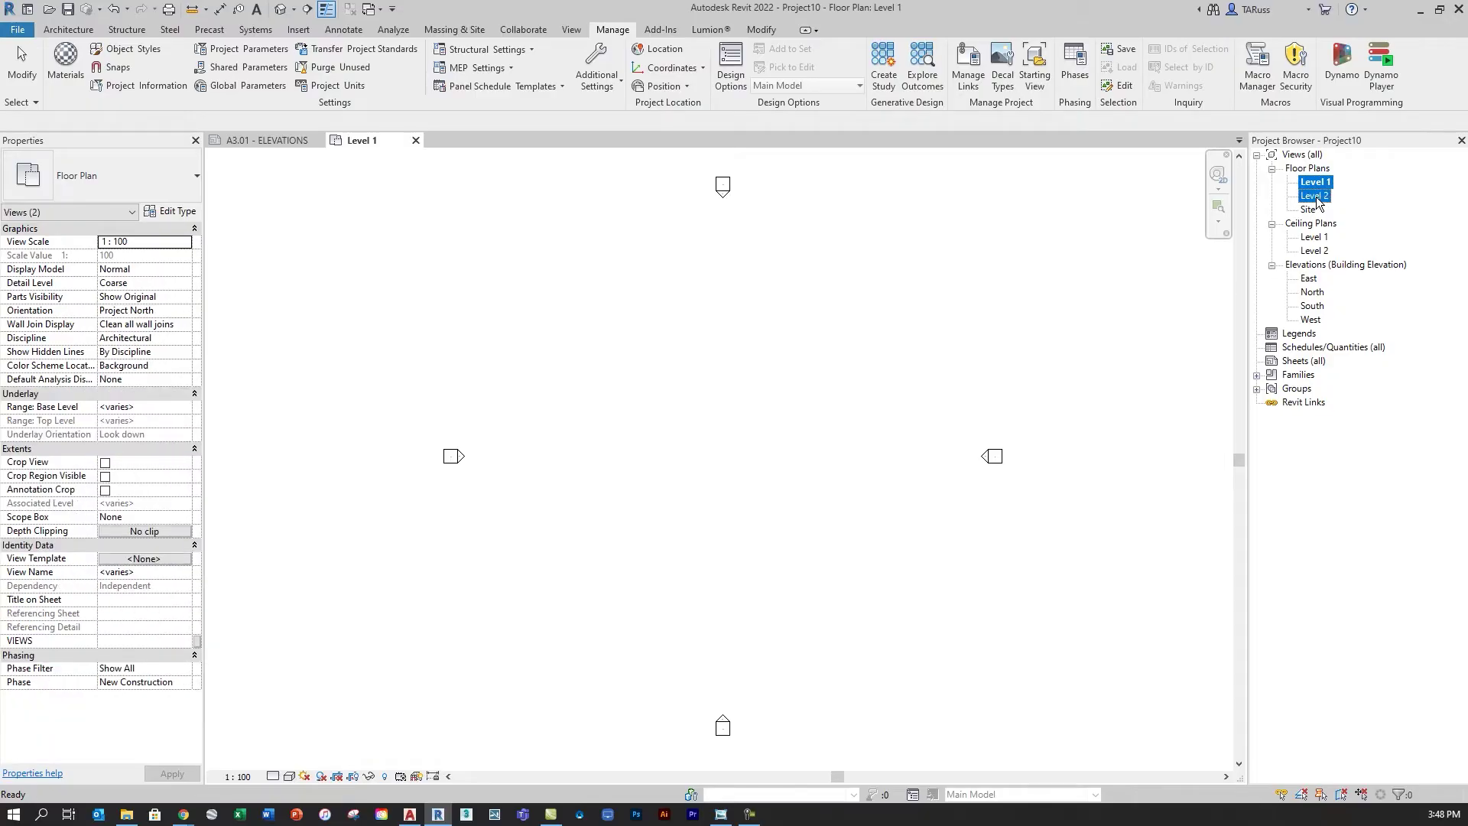
Enter 02 PLANS as the VIEWS value for both floor plans and apply it.
{"action": "left_click", "coordinate": [117, 641]}
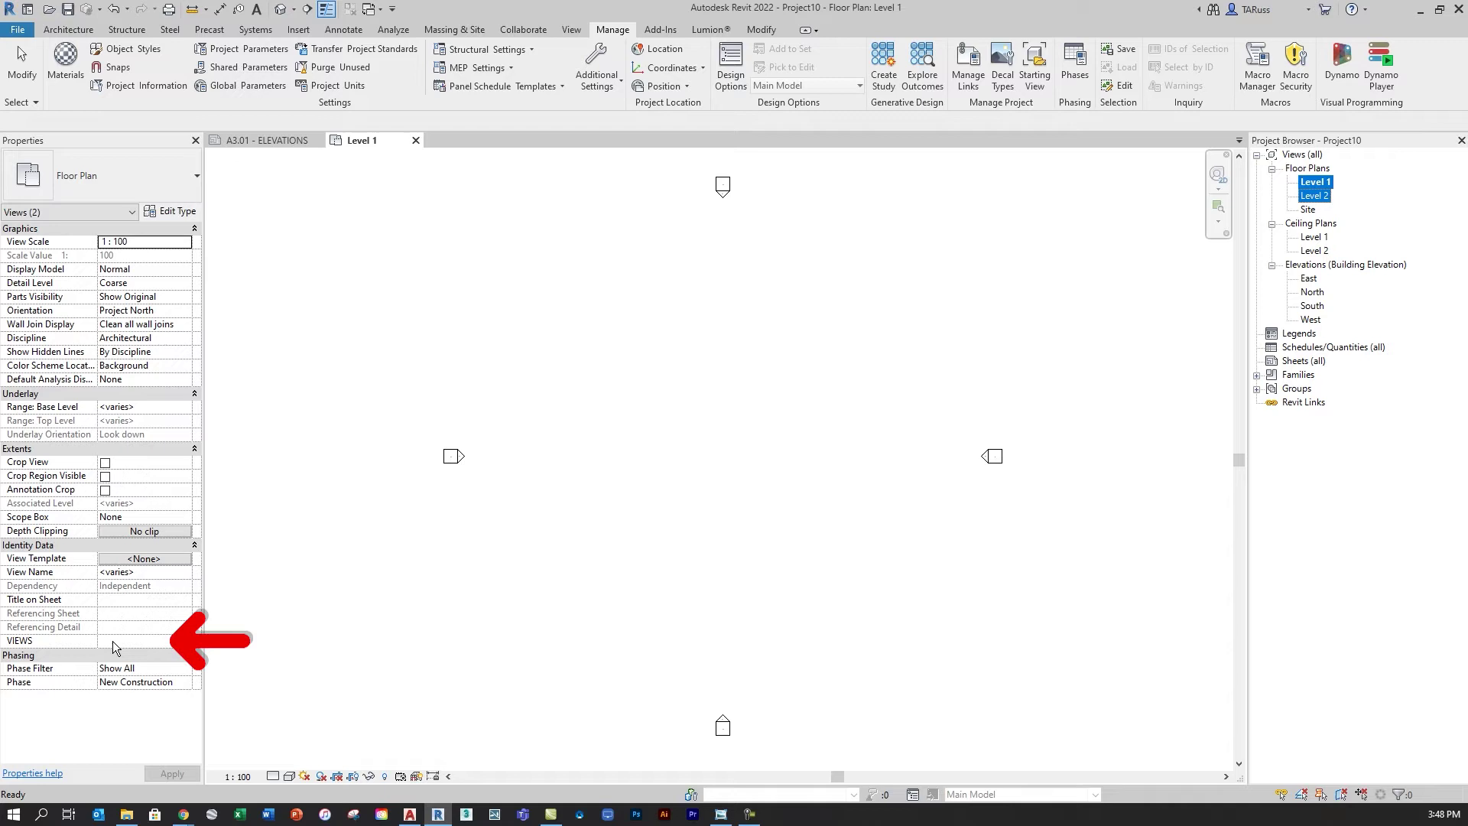
{"action": "left_click", "coordinate": [112, 641]}
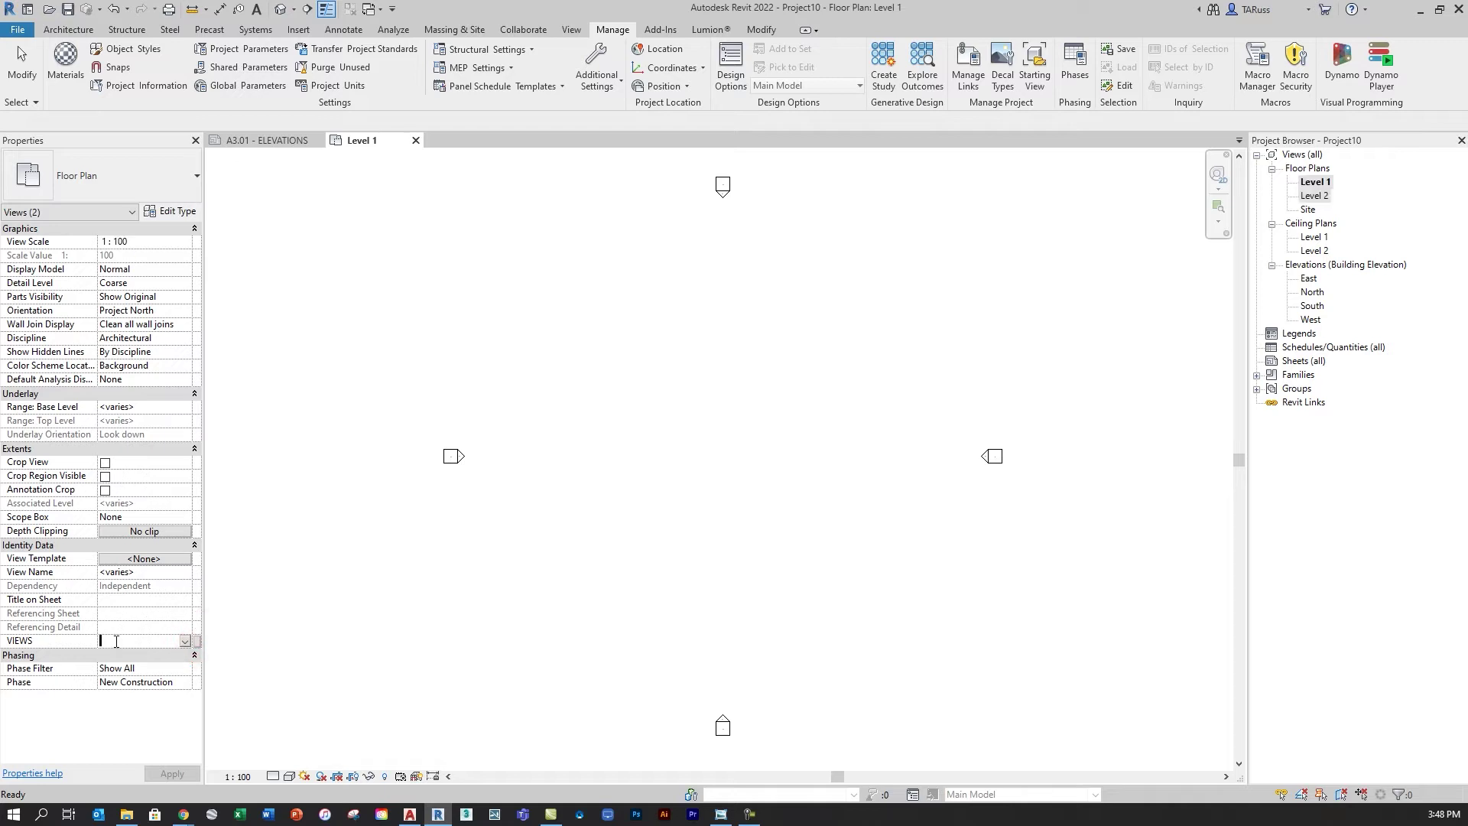
{"action": "type", "text": "02"}
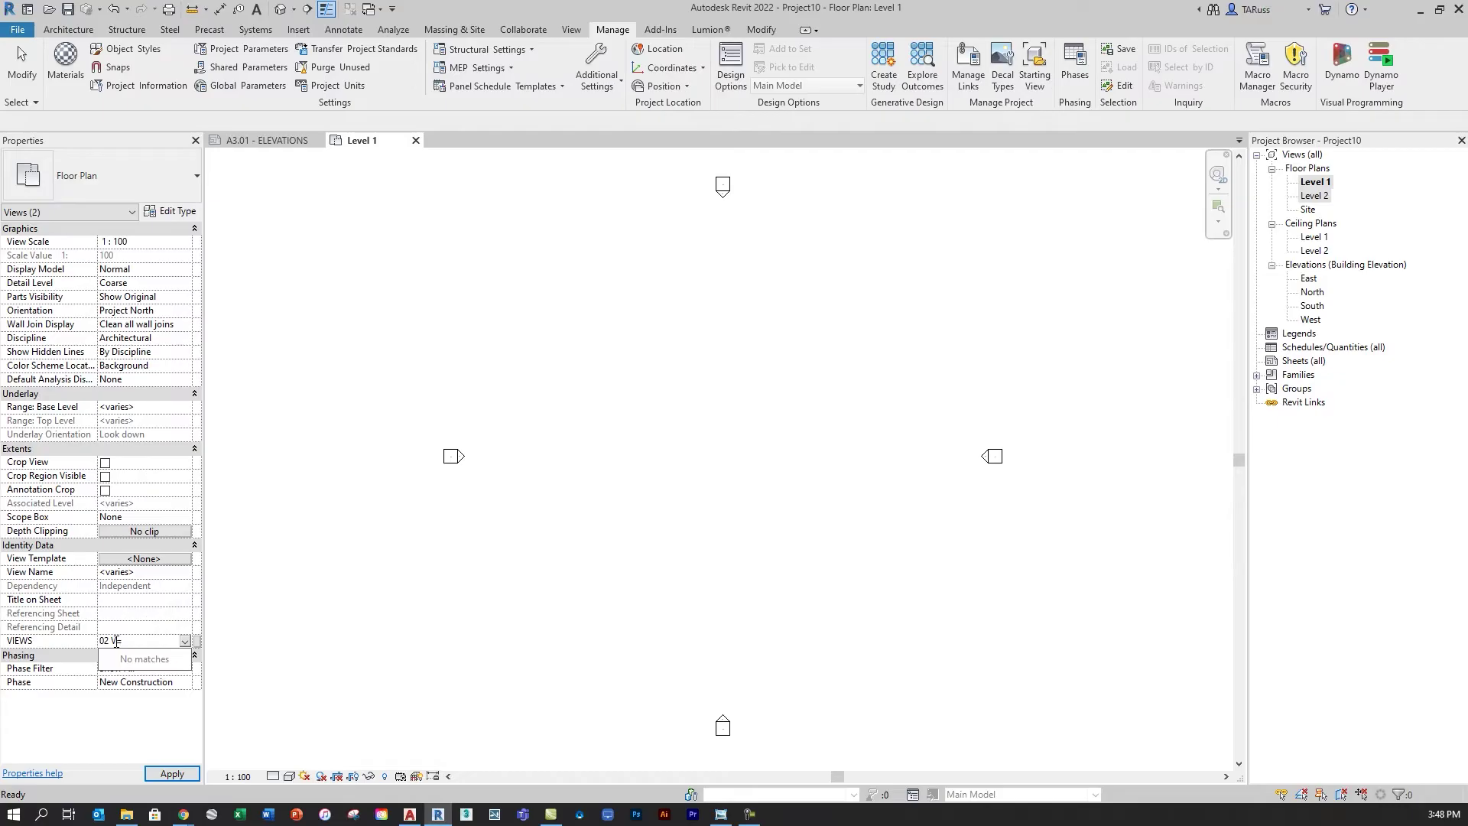
{"action": "type", "text": " PLANS"}
{"action": "key", "text": "Return"}
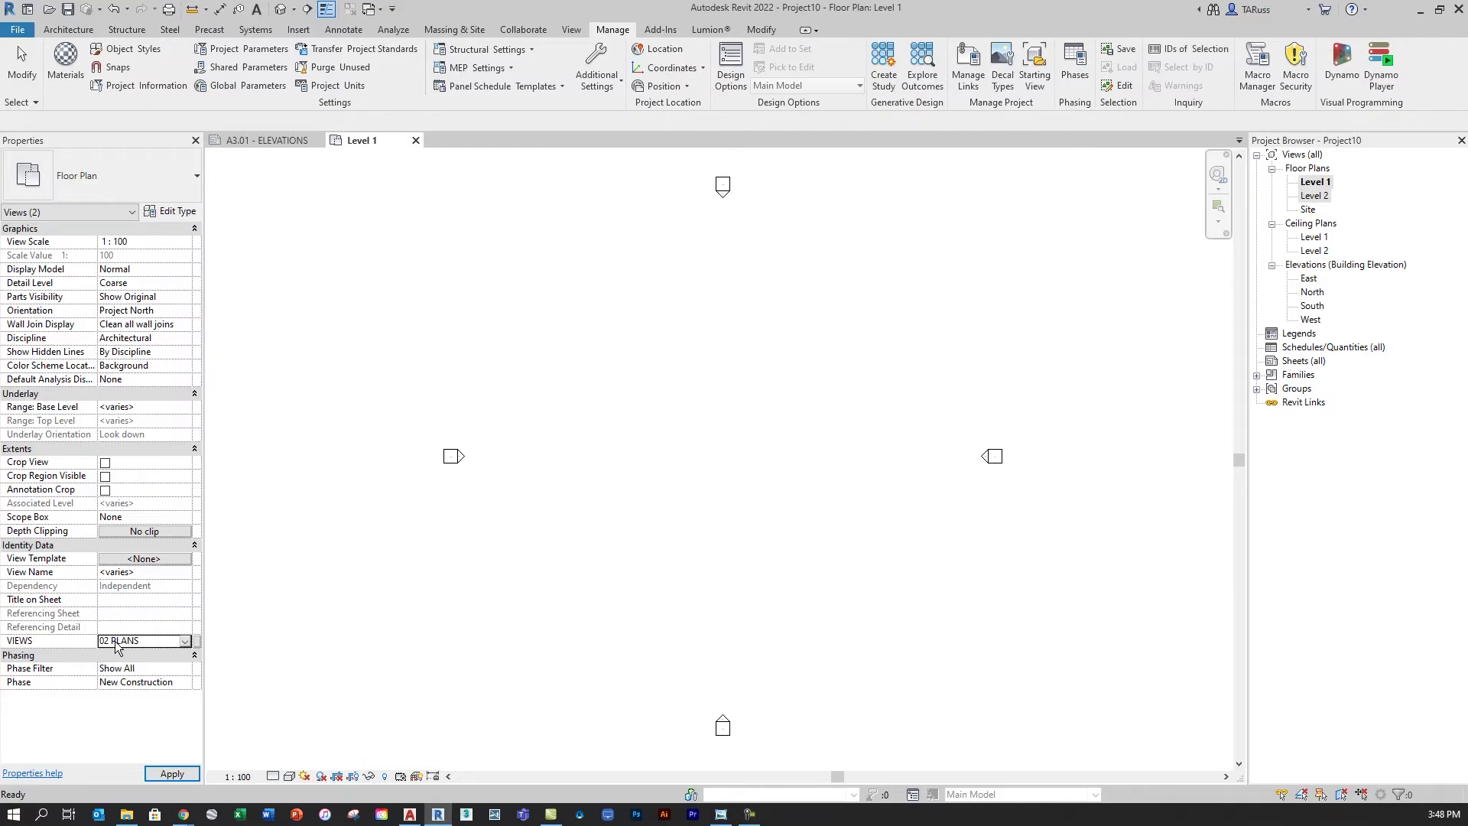
{"action": "left_click", "coordinate": [621, 530]}
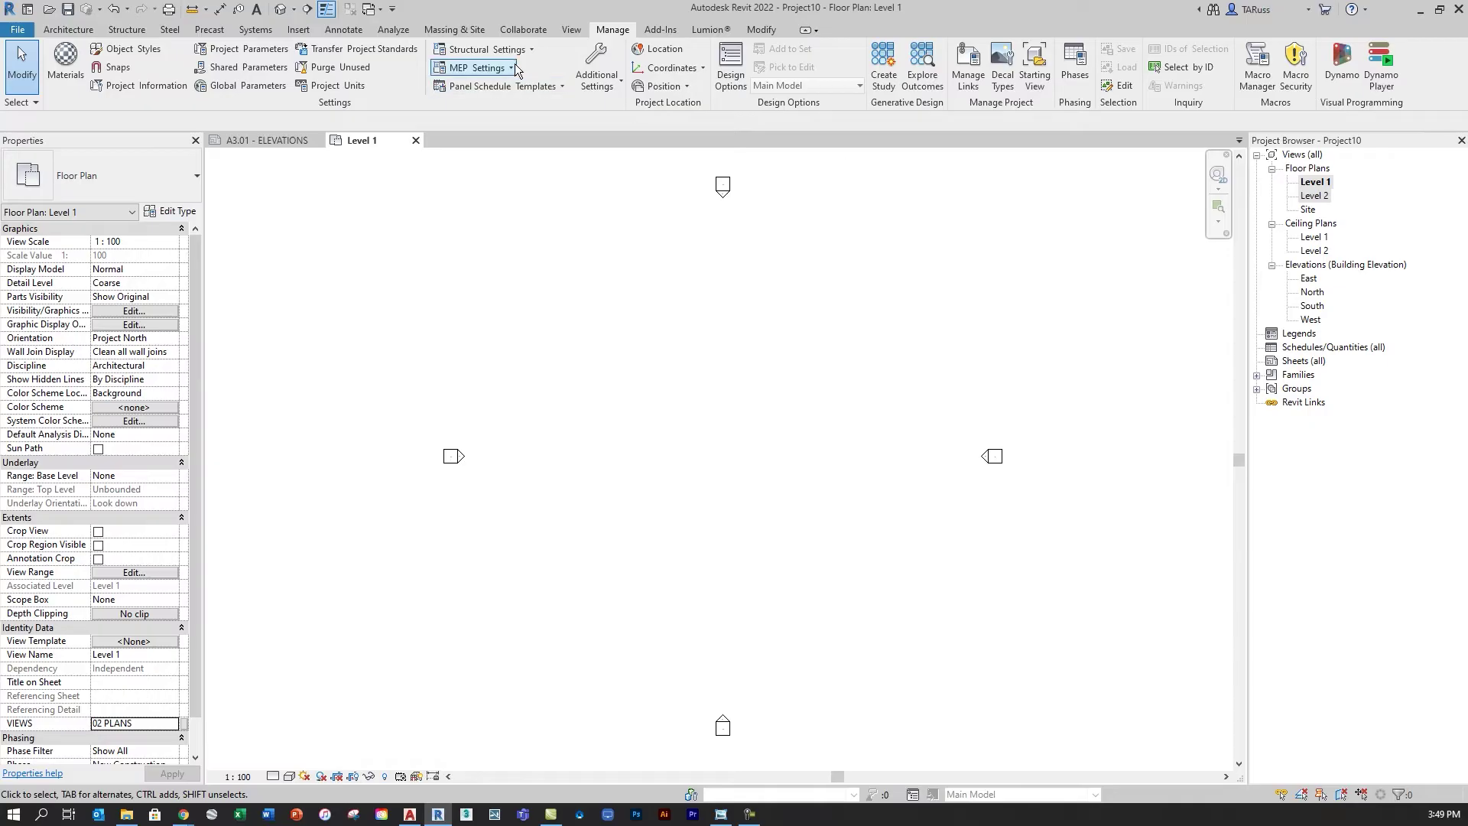
In View > User Interface > Browser Organization, create a new scheme named NEW BROWSER ORGANIZATION.
{"action": "left_click", "coordinate": [573, 31]}
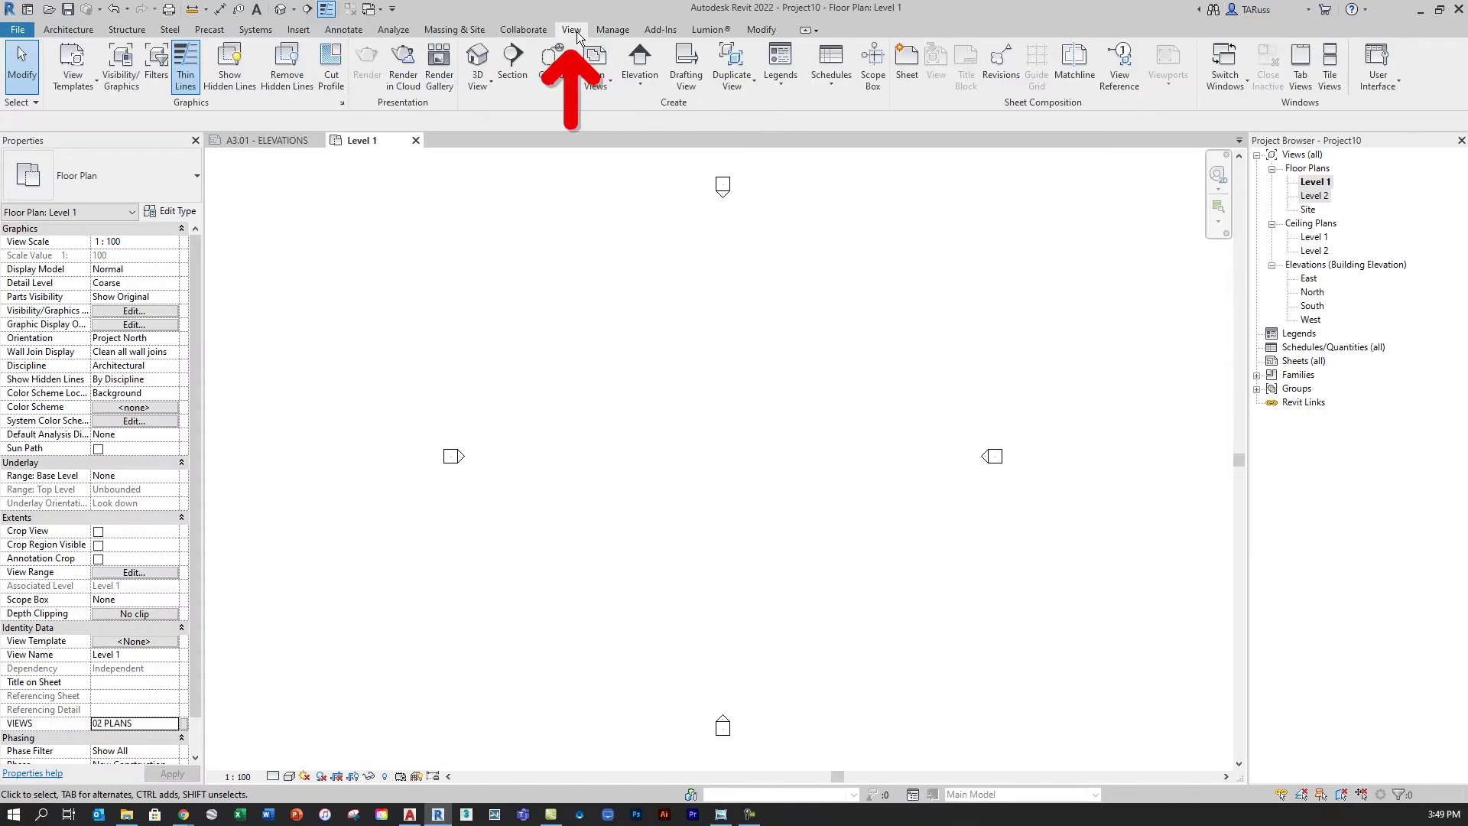
{"action": "left_click", "coordinate": [1379, 85]}
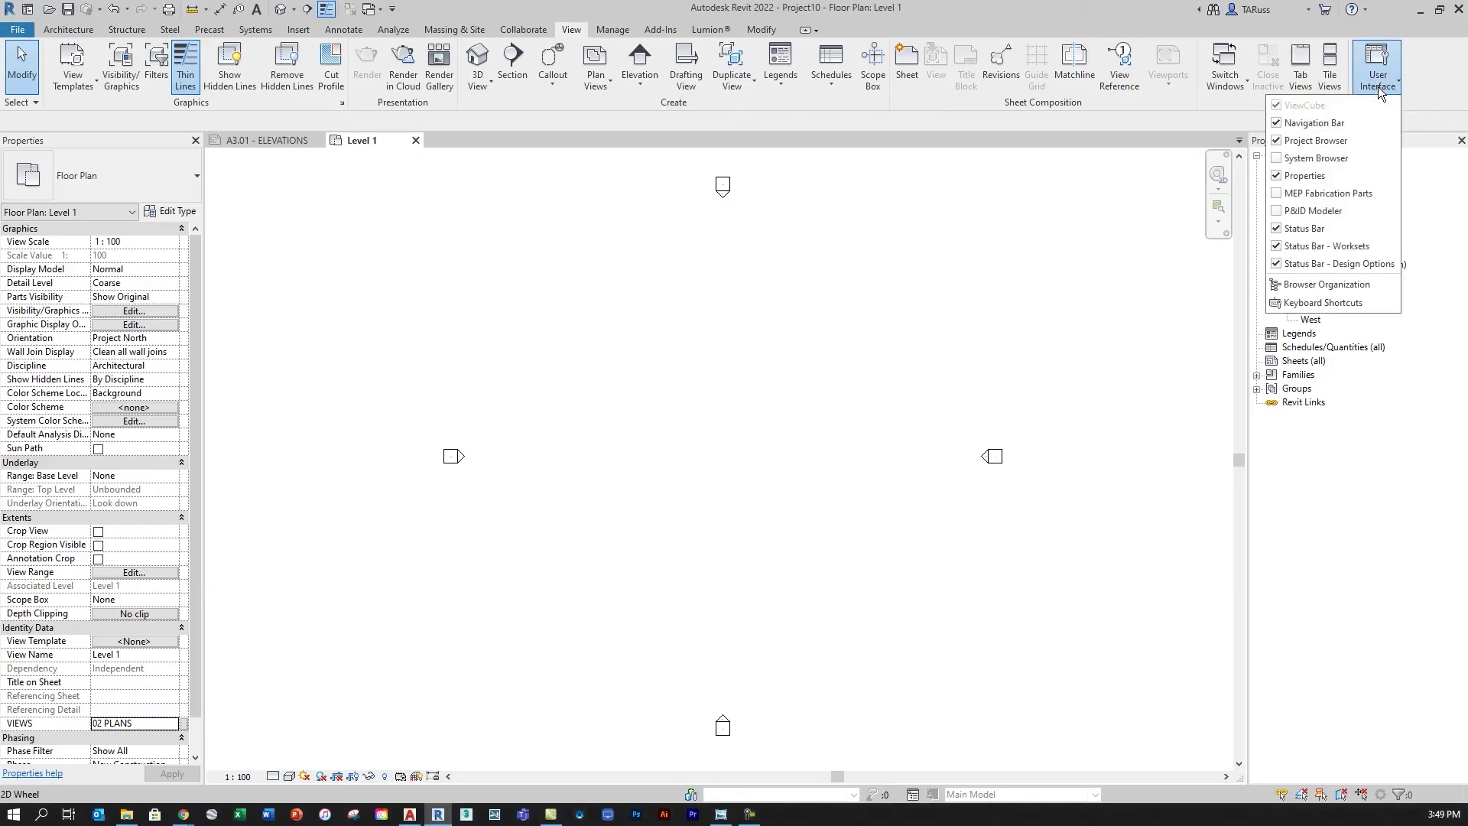
{"action": "left_click", "coordinate": [1320, 291]}
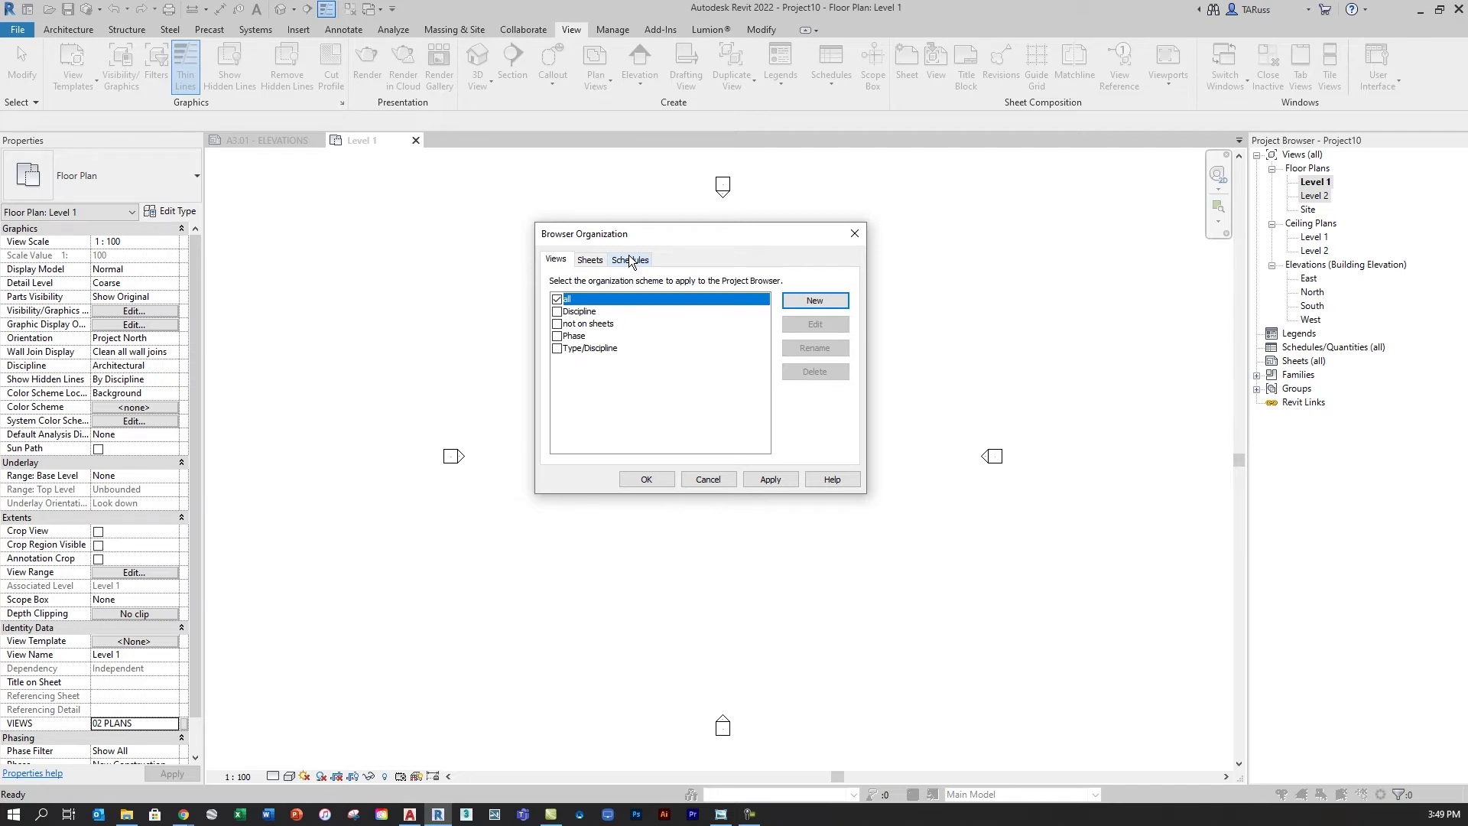
{"action": "left_click", "coordinate": [796, 299]}
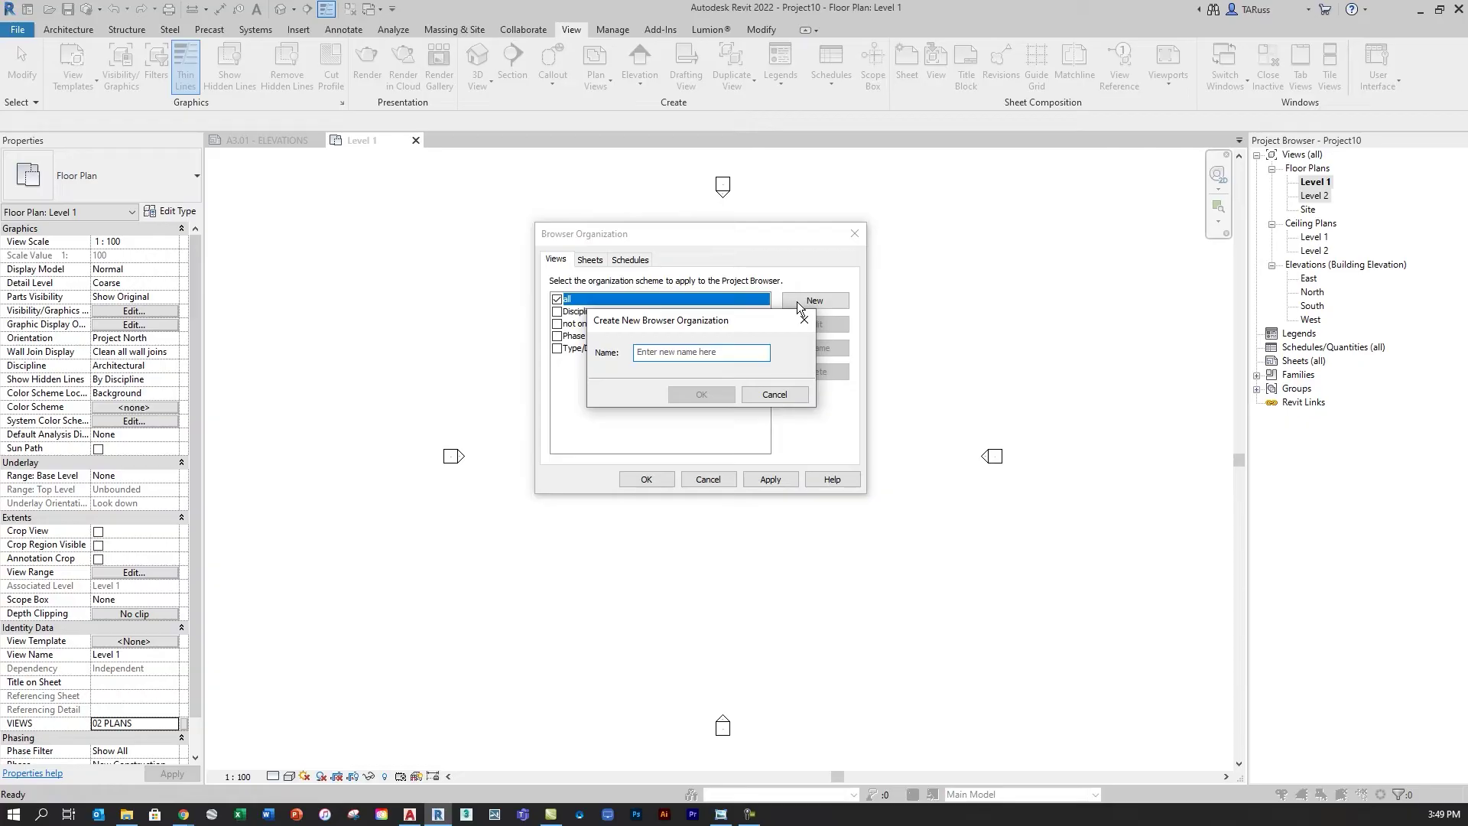
{"action": "type", "text": "NEW "}
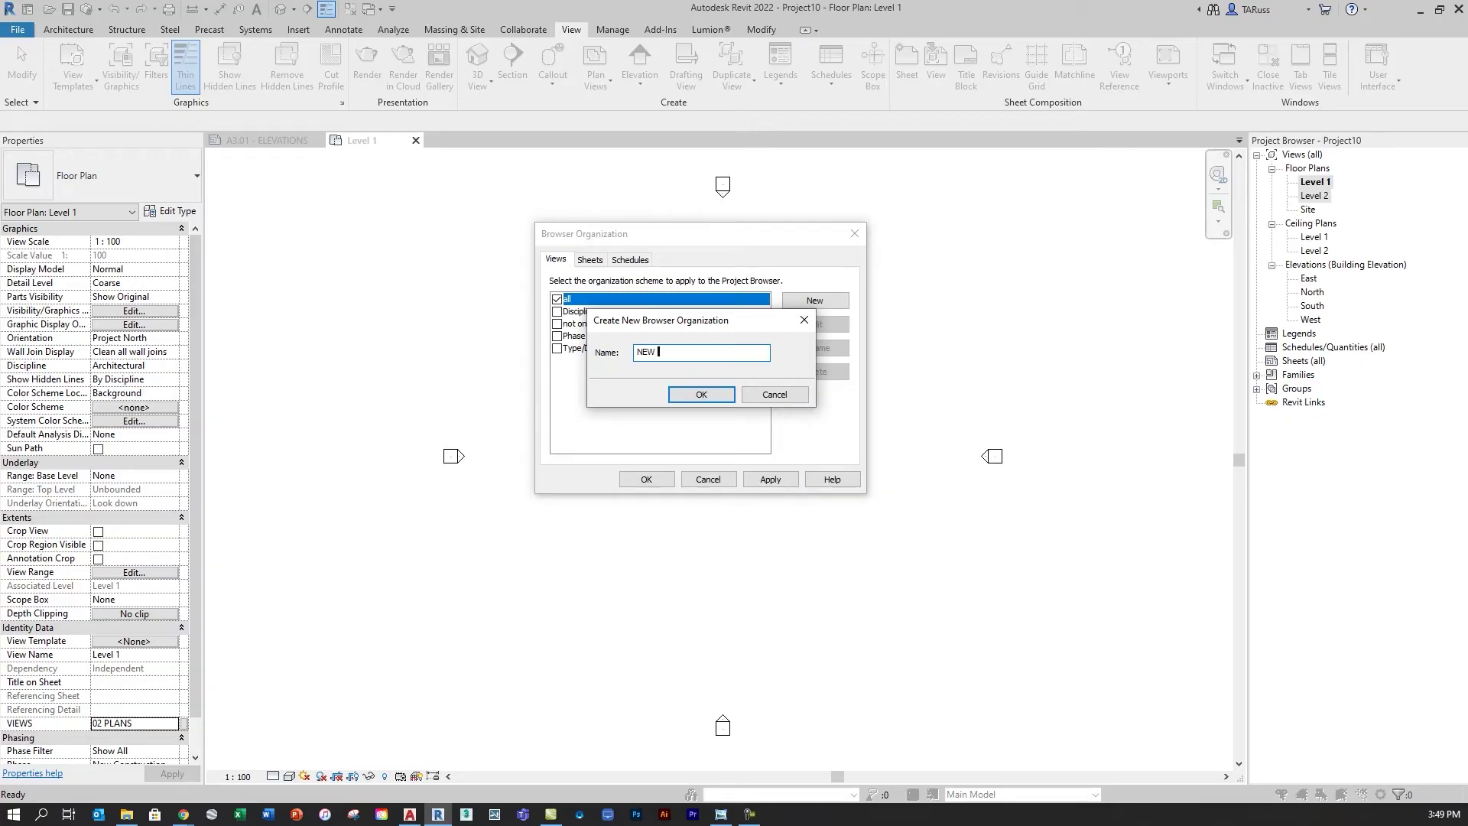
{"action": "type", "text": "BROWSER ORGANIZATION"}
Confirm the scheme name and set its Grouping and Sorting to group by the VIEWS parameter.
{"action": "left_click", "coordinate": [680, 393]}
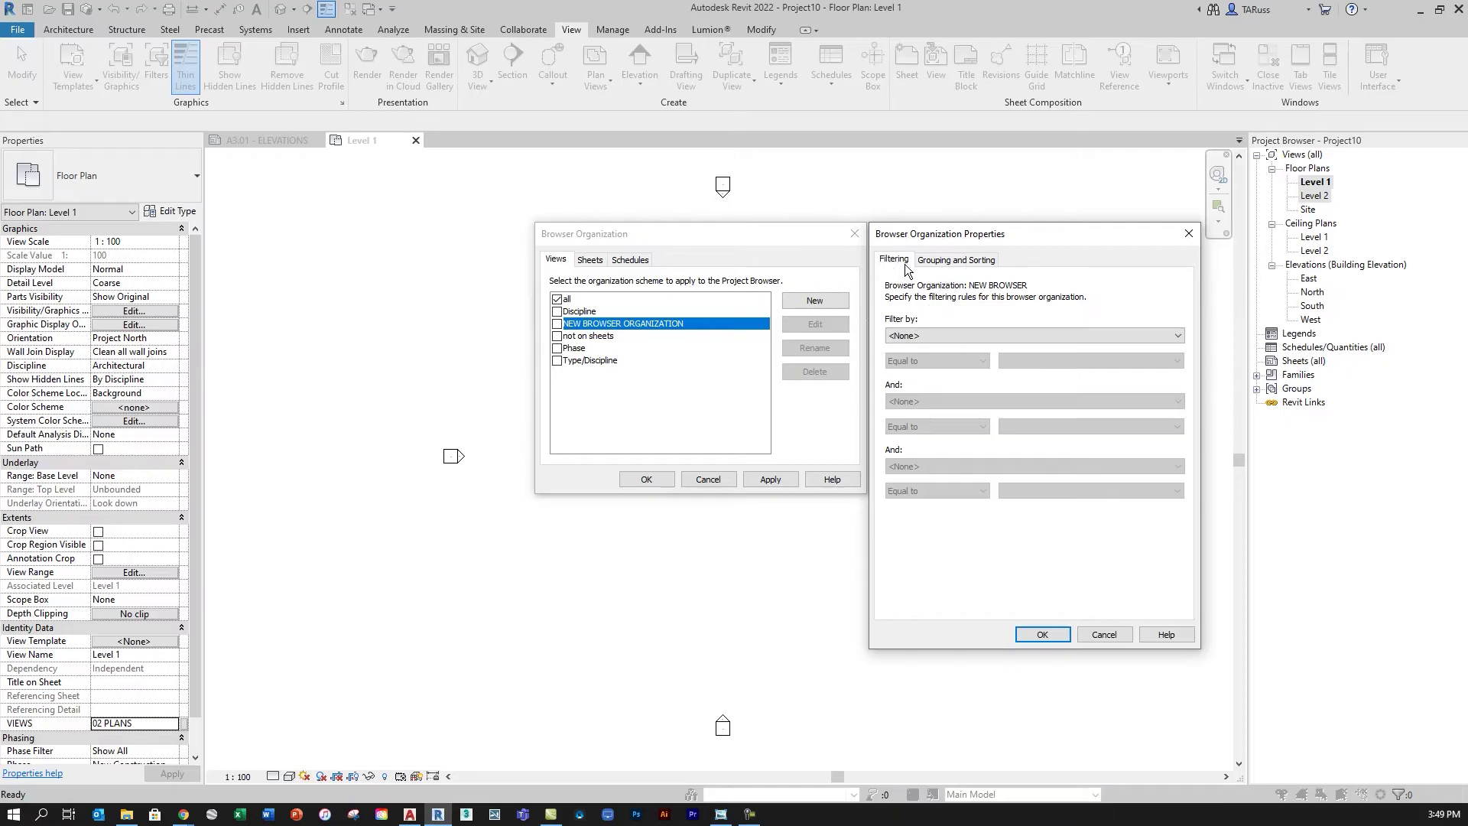
{"action": "left_click", "coordinate": [954, 260]}
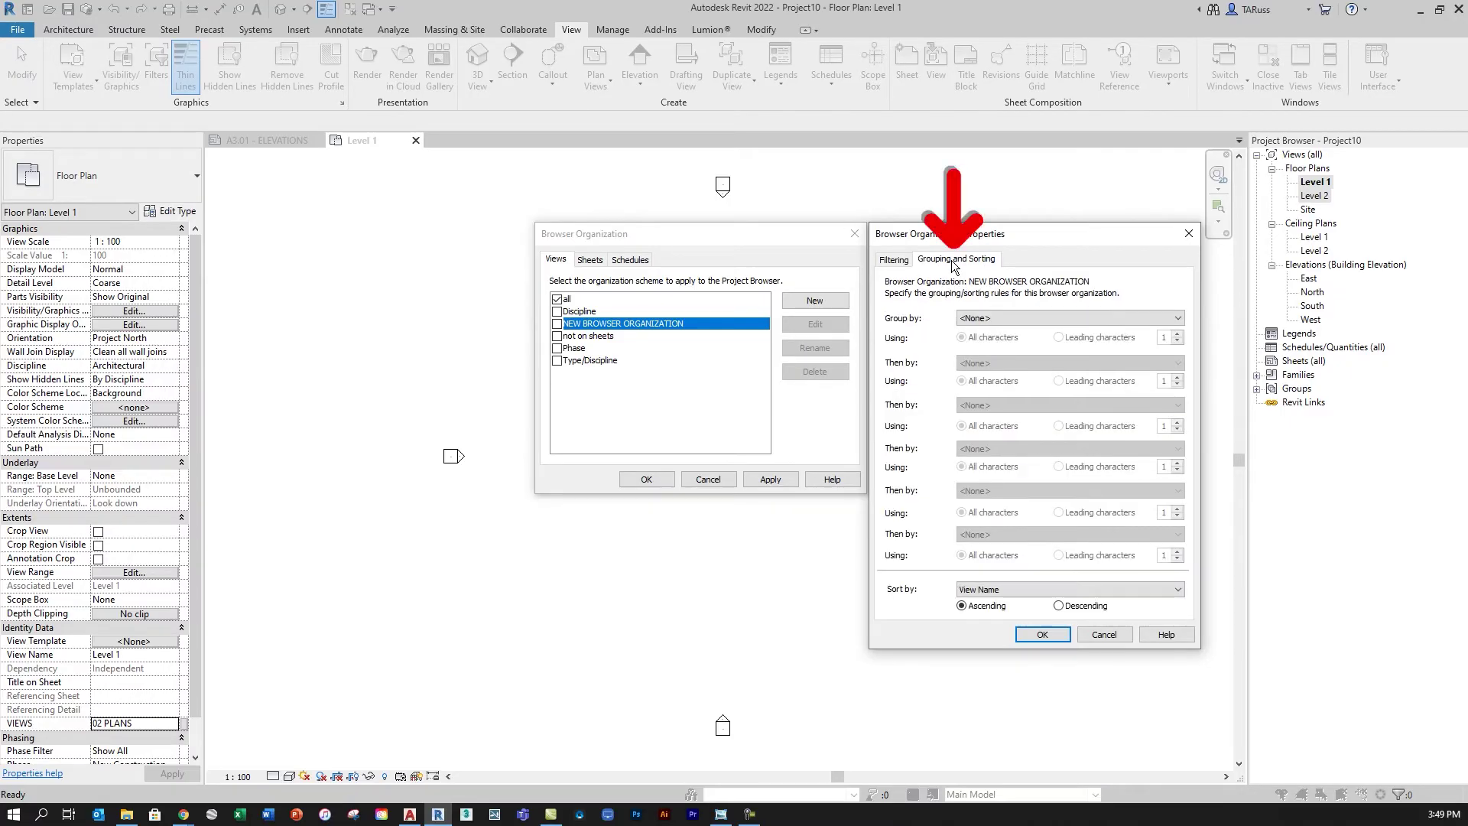
{"action": "left_click", "coordinate": [977, 319]}
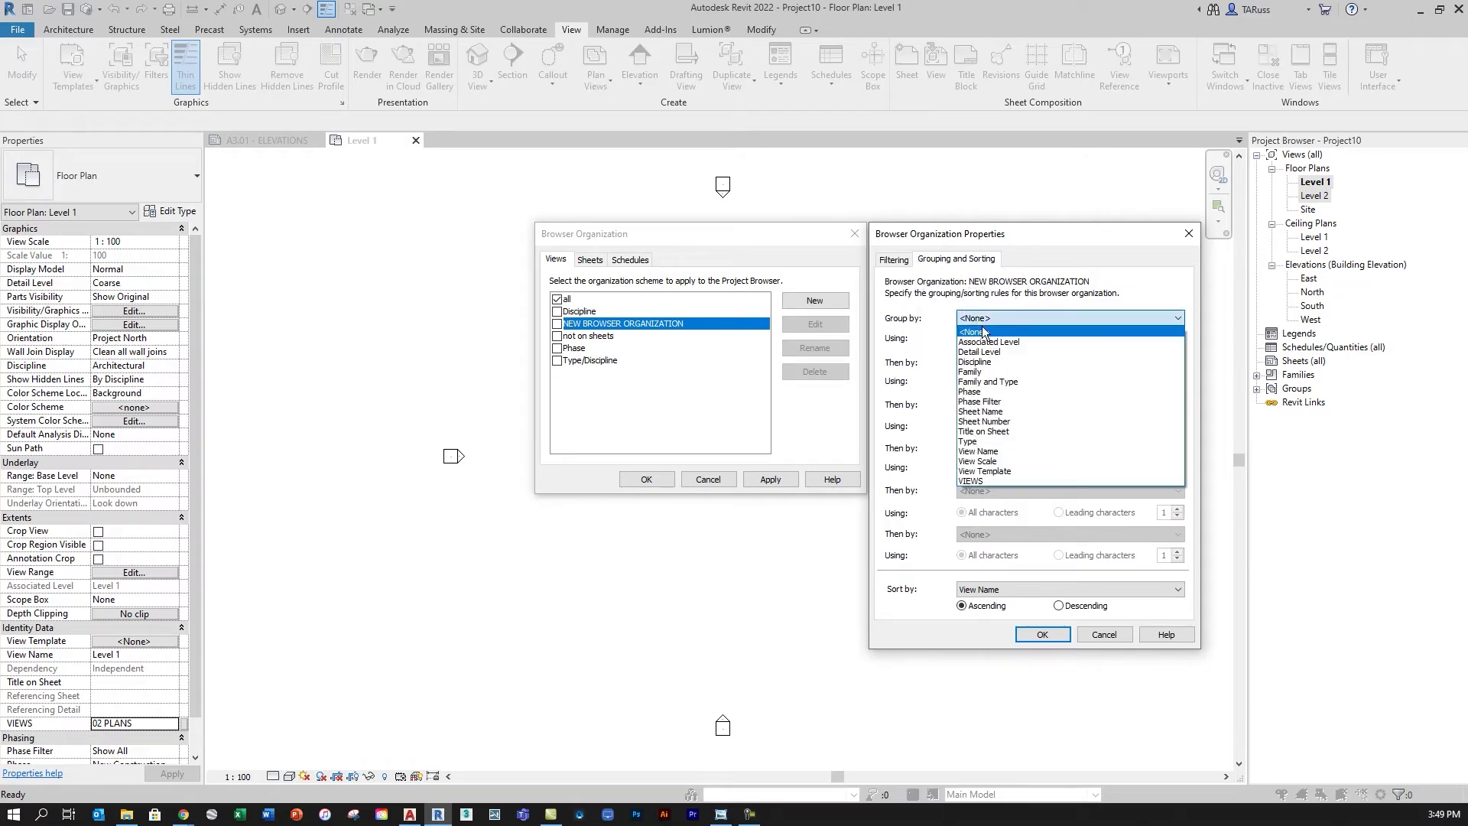
{"action": "left_click", "coordinate": [972, 481]}
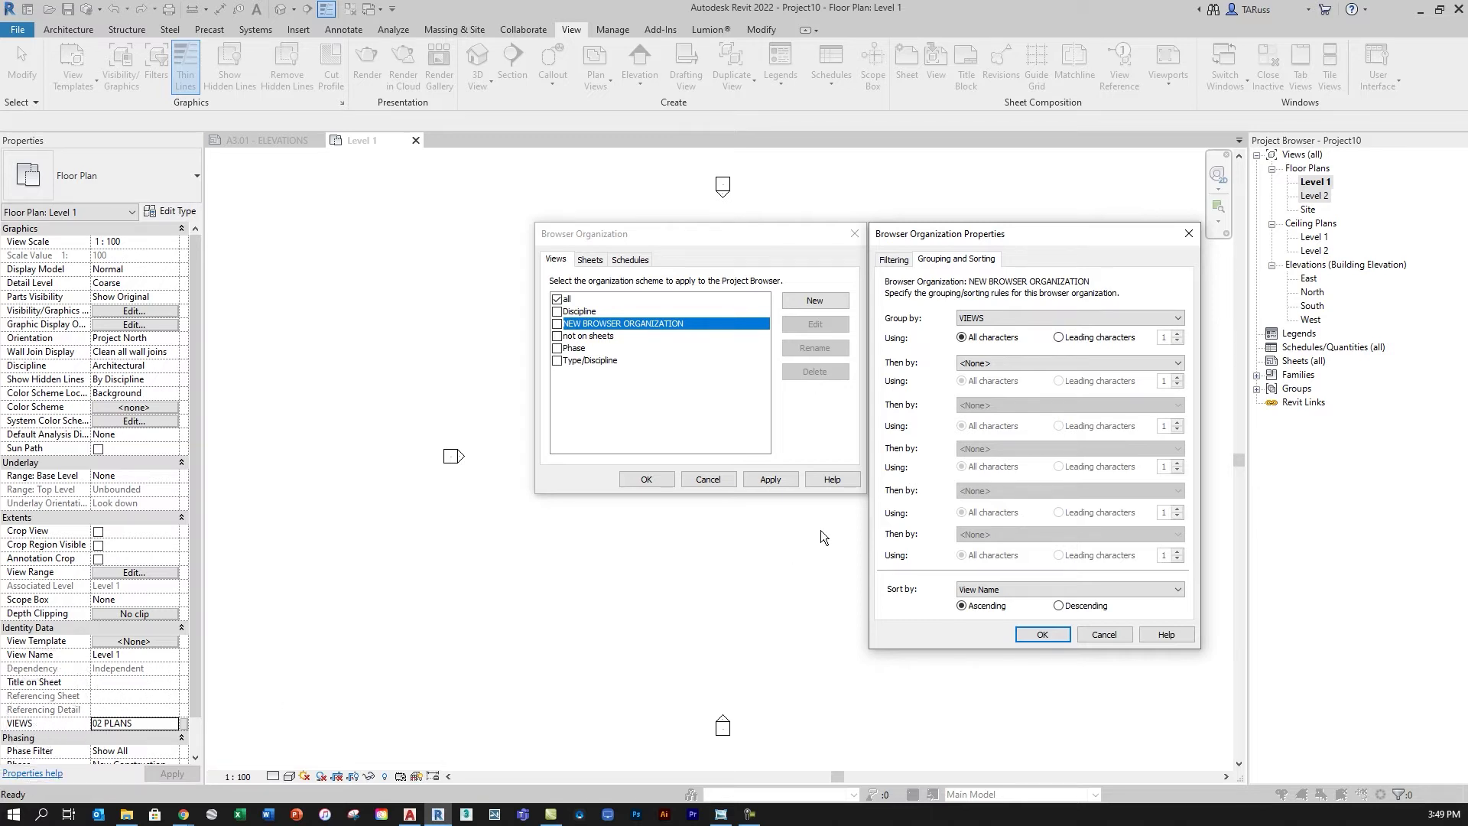
{"action": "left_click", "coordinate": [1045, 635]}
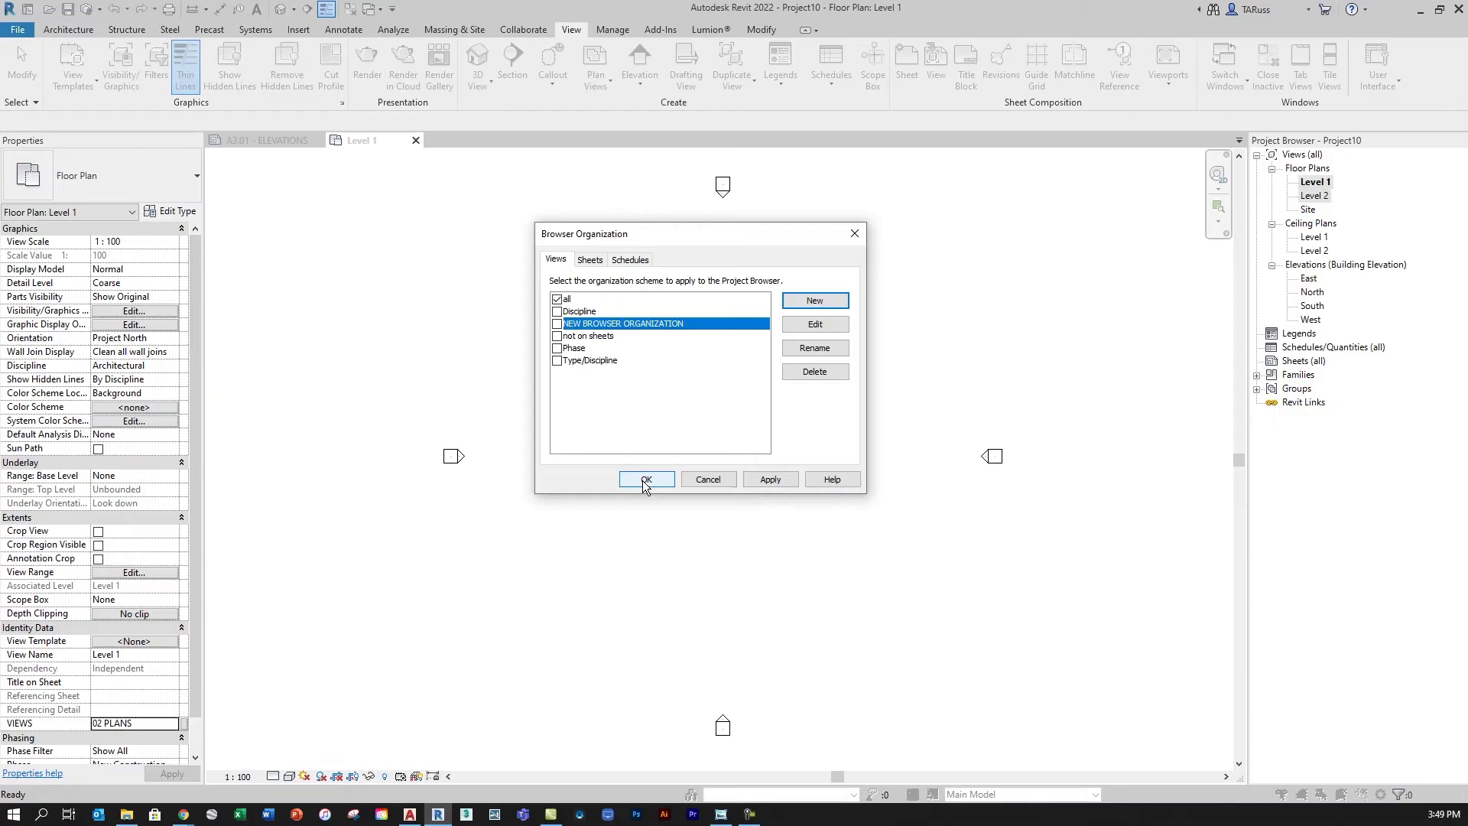
Activate NEW BROWSER ORGANIZATION, check both floor plans under 02 PLANS, and expand the ??? group.
{"action": "left_click", "coordinate": [558, 325]}
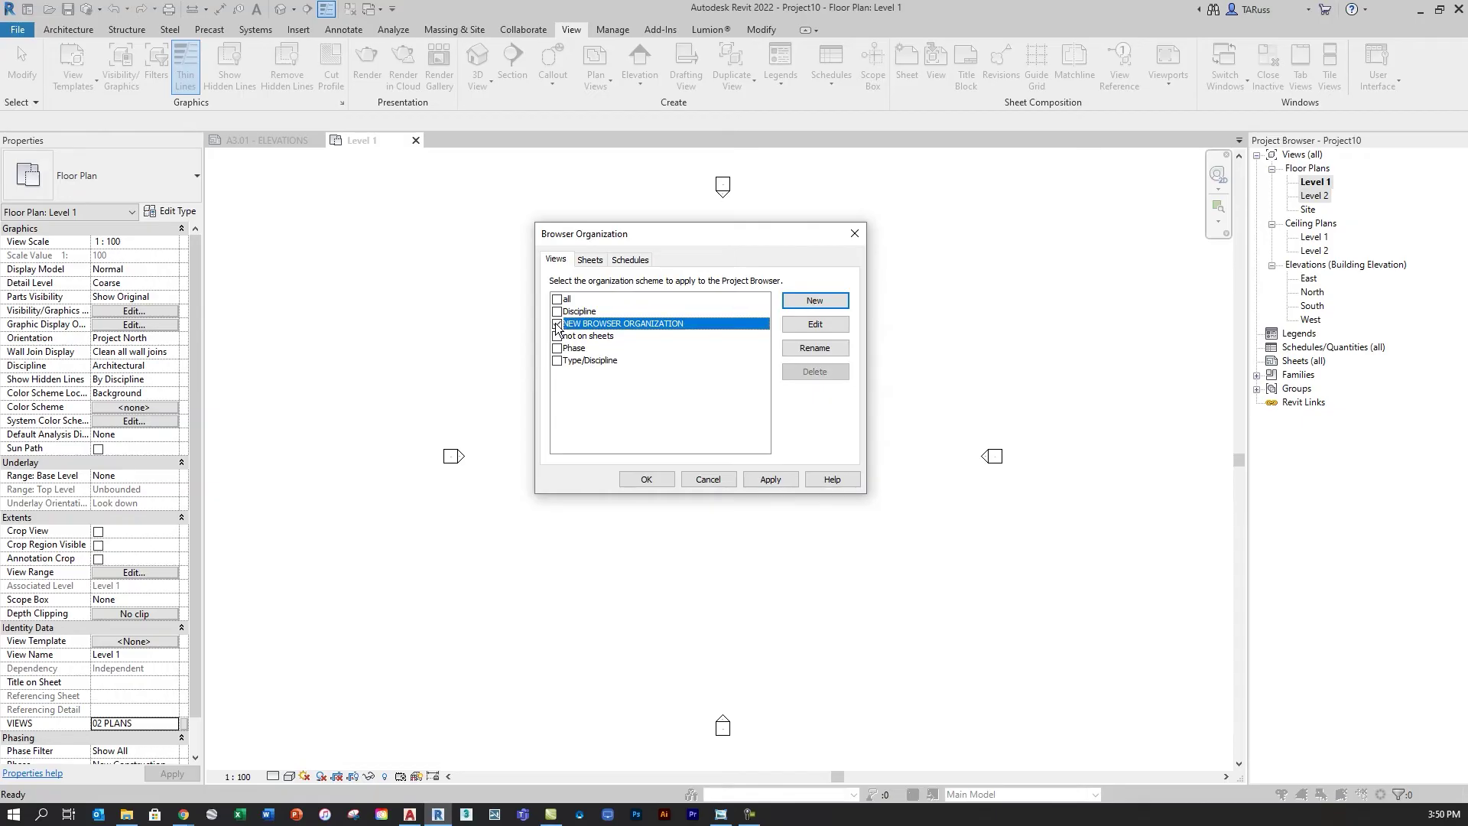
{"action": "left_click", "coordinate": [646, 480]}
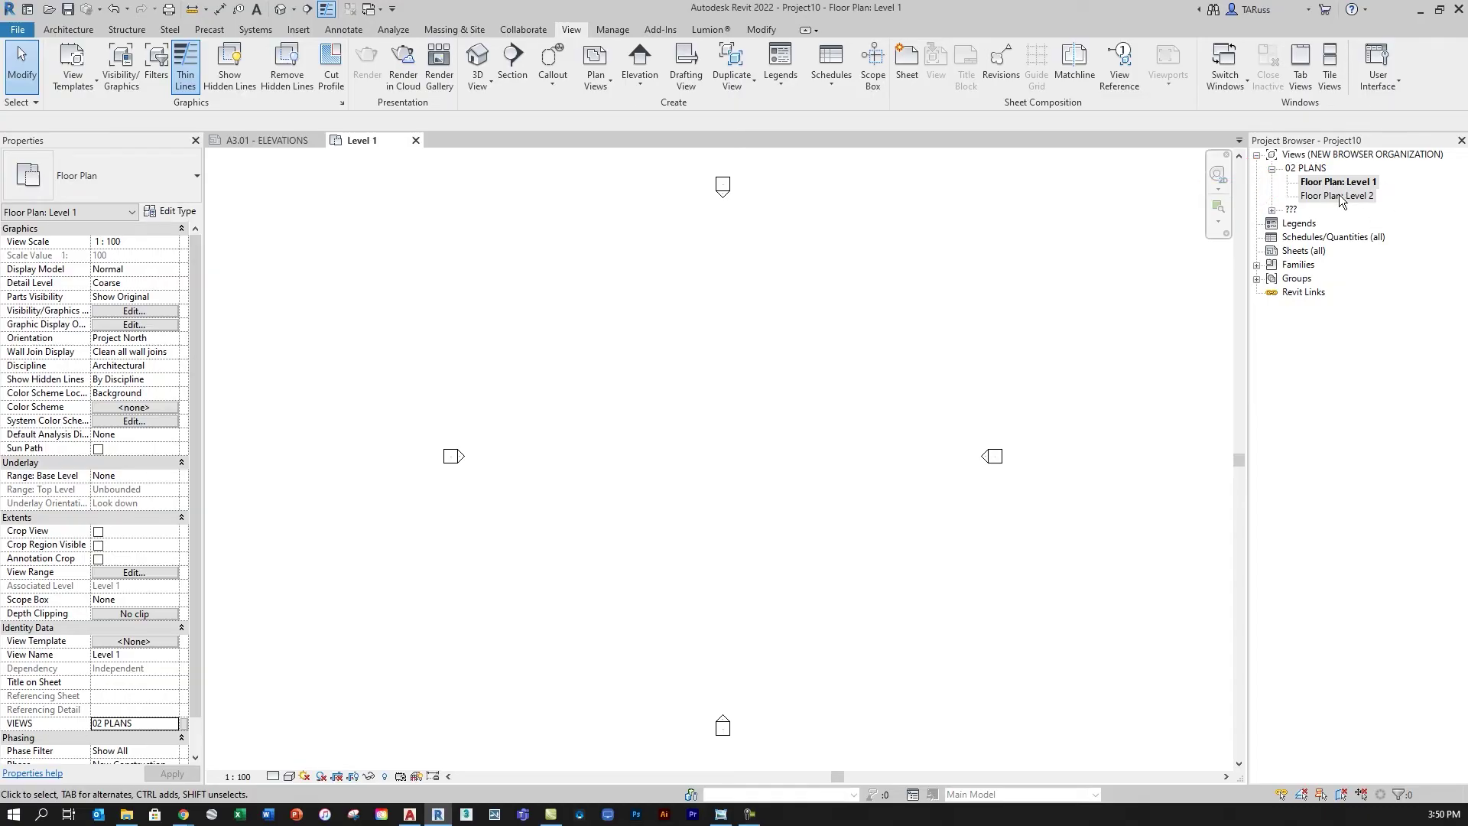
{"action": "left_click", "coordinate": [1361, 196]}
{"action": "left_click", "coordinate": [1330, 184]}
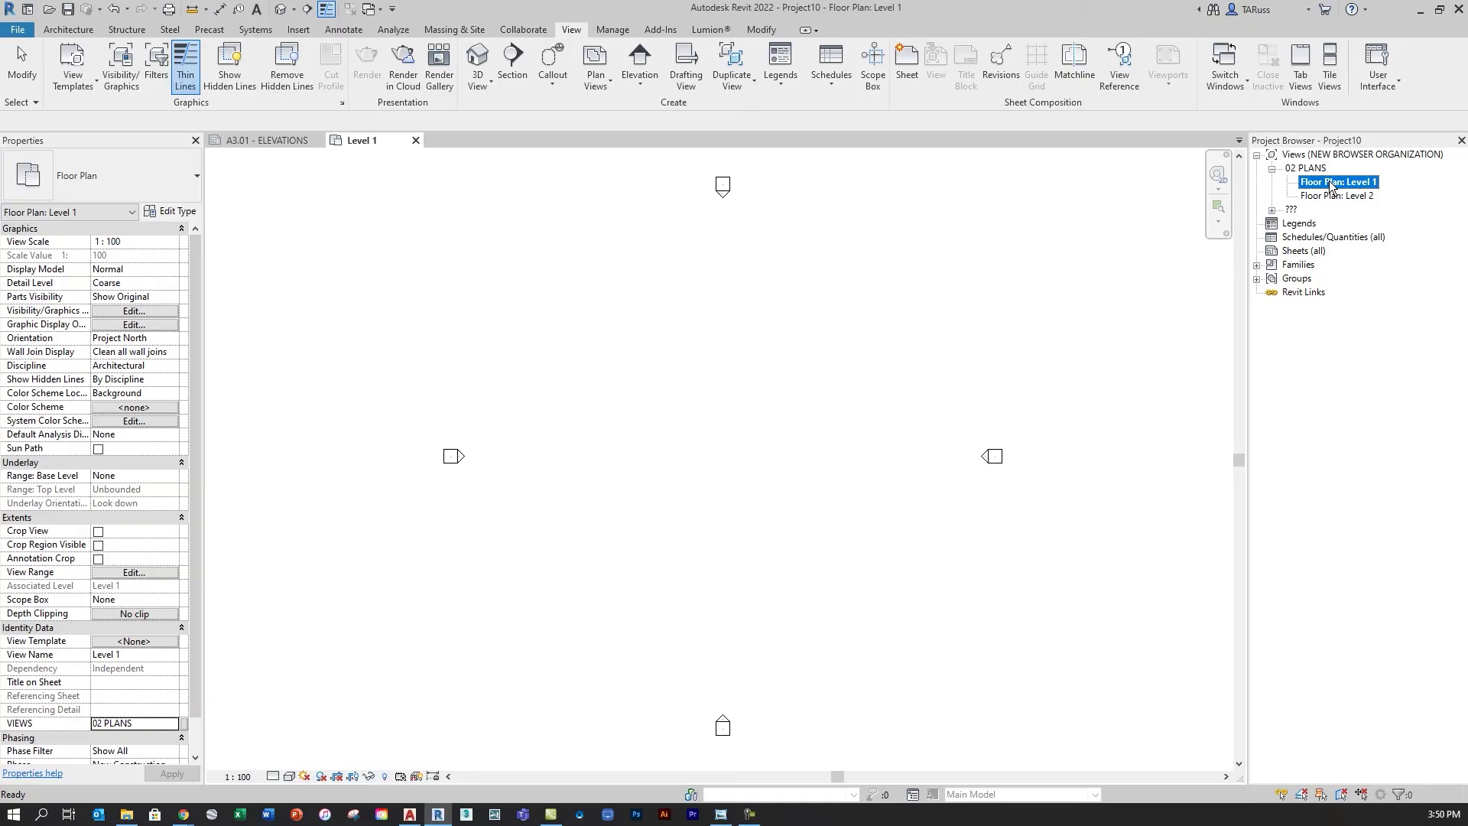
{"action": "left_click", "coordinate": [1272, 211]}
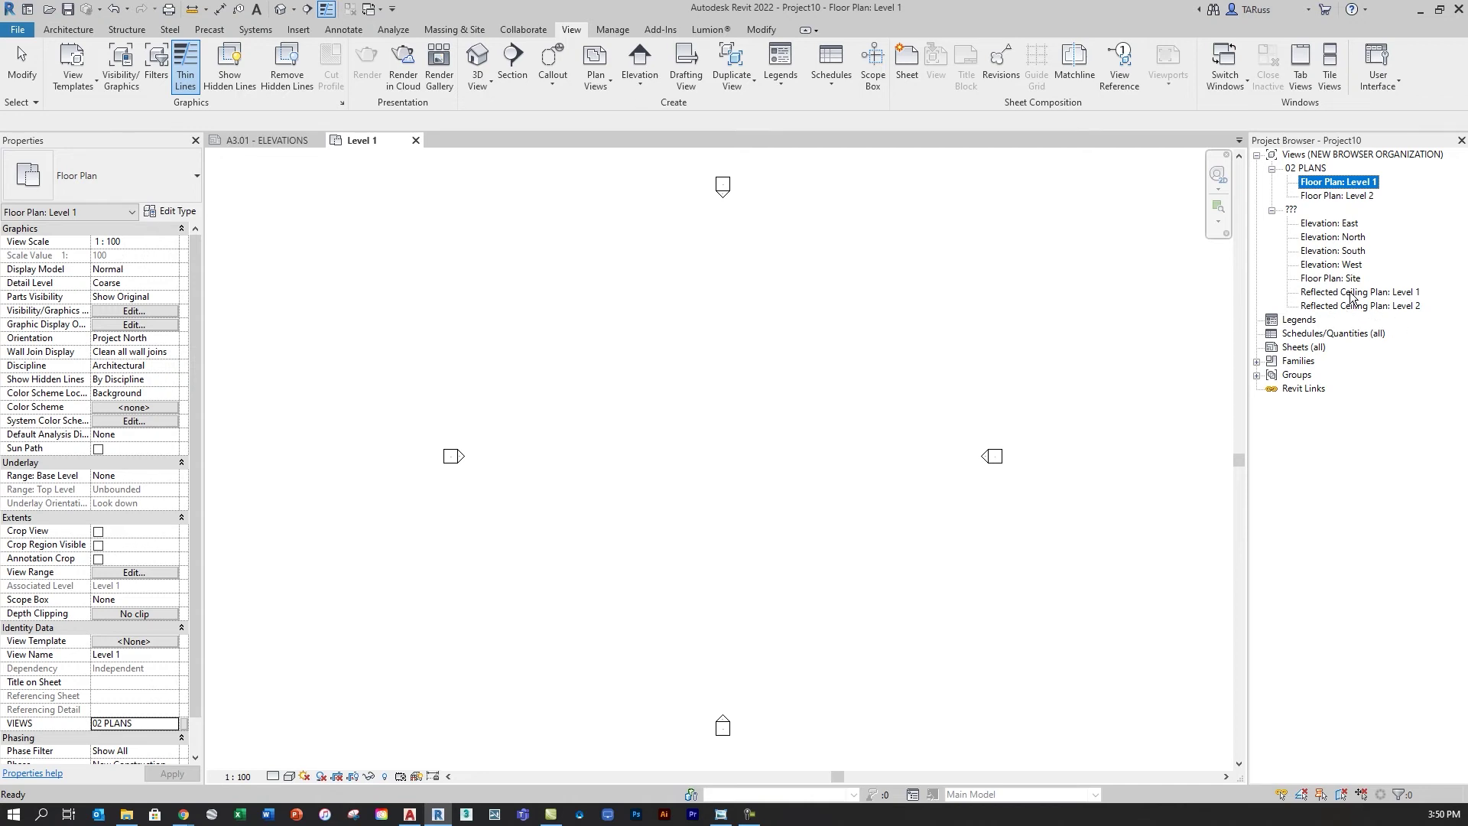
{"action": "left_click", "coordinate": [1315, 224]}
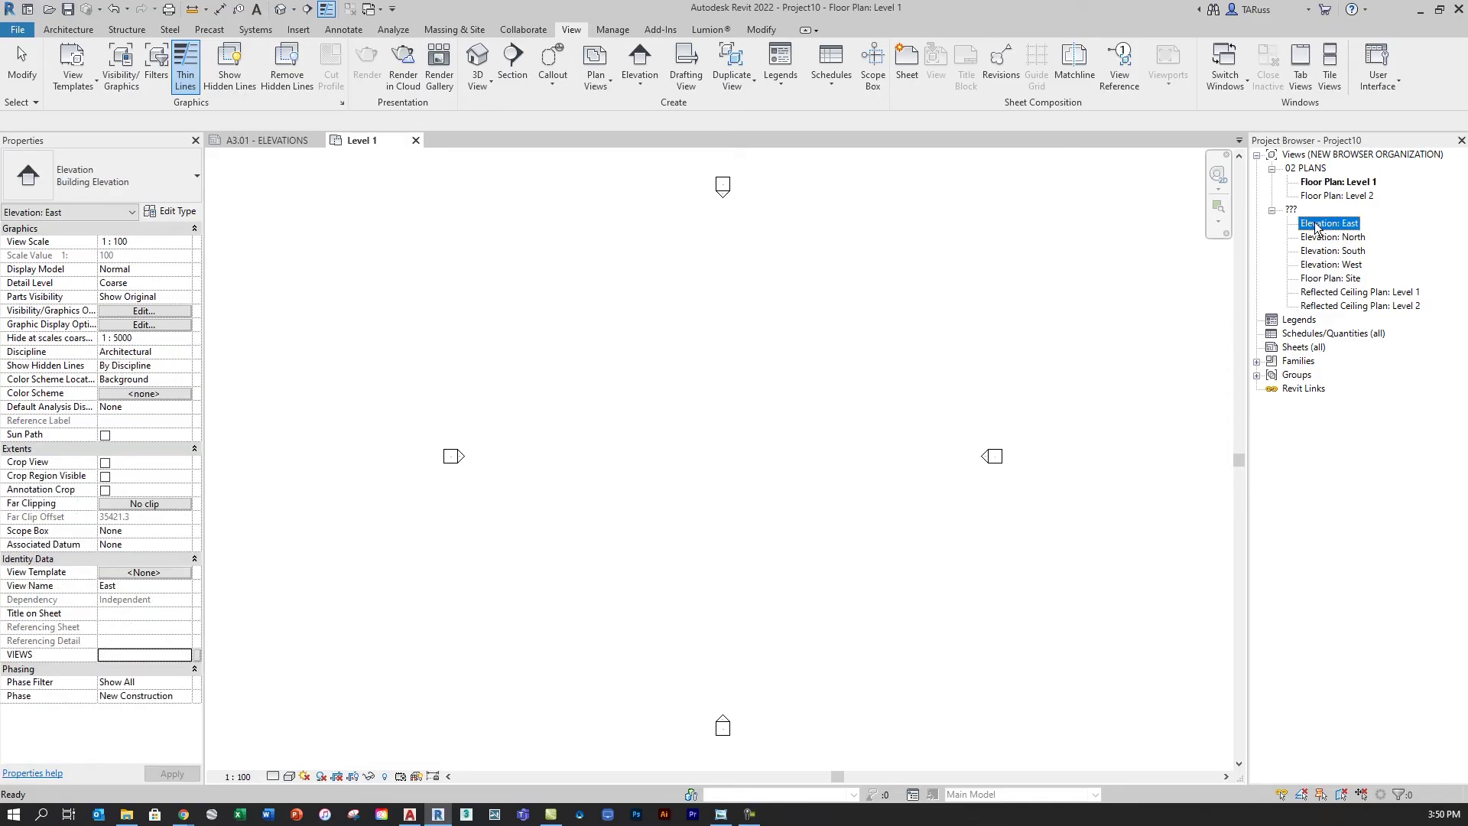
Give the East, North, South and West elevations the VIEWS value 03 ELEVATIONS.
{"action": "left_click", "coordinate": [1328, 265], "text": "shift"}
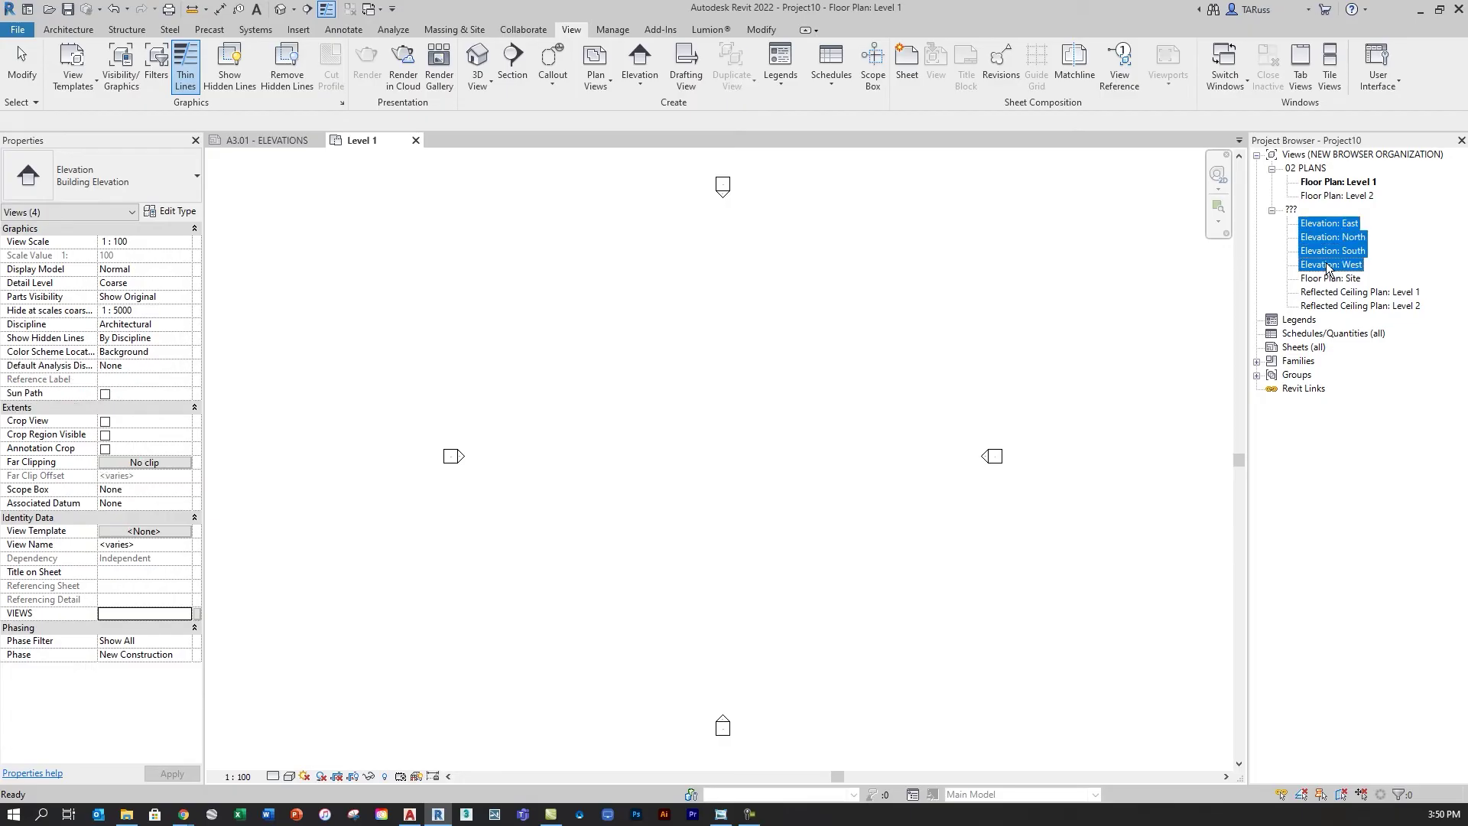
{"action": "left_click", "coordinate": [135, 612]}
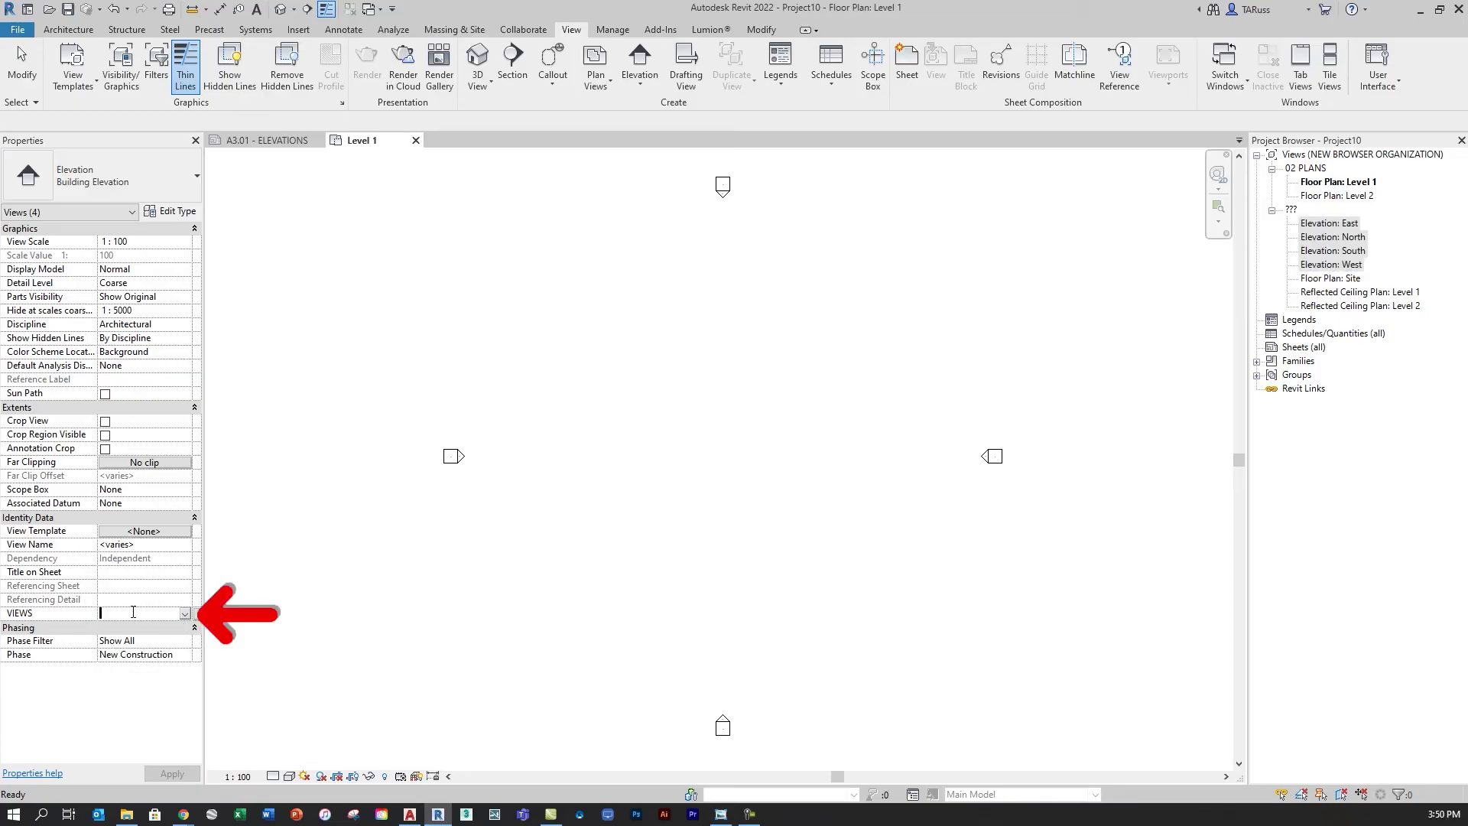
{"action": "type", "text": "03"}
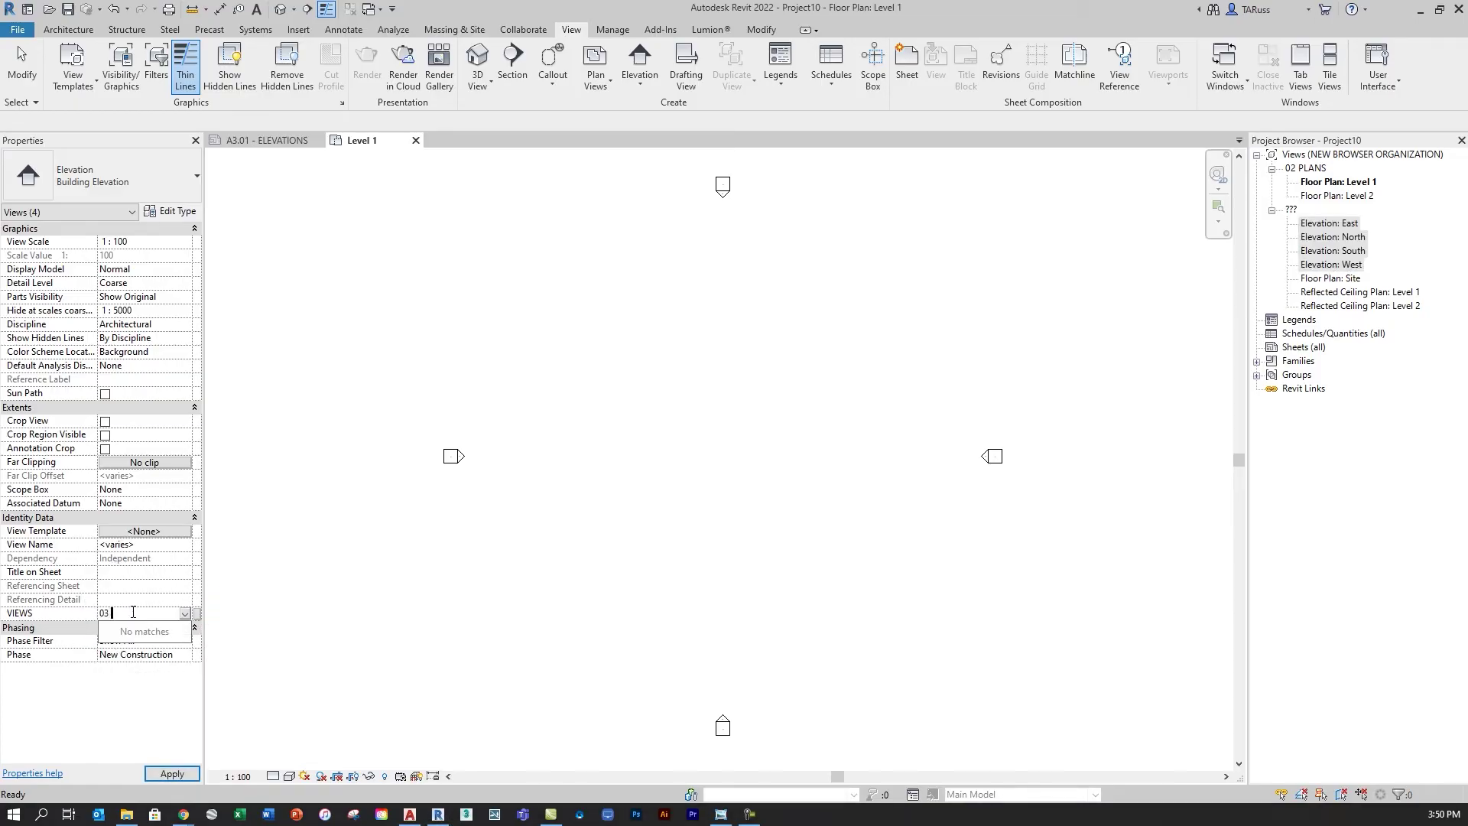
{"action": "type", "text": " ELEVATIONS"}
{"action": "key", "text": "Return"}
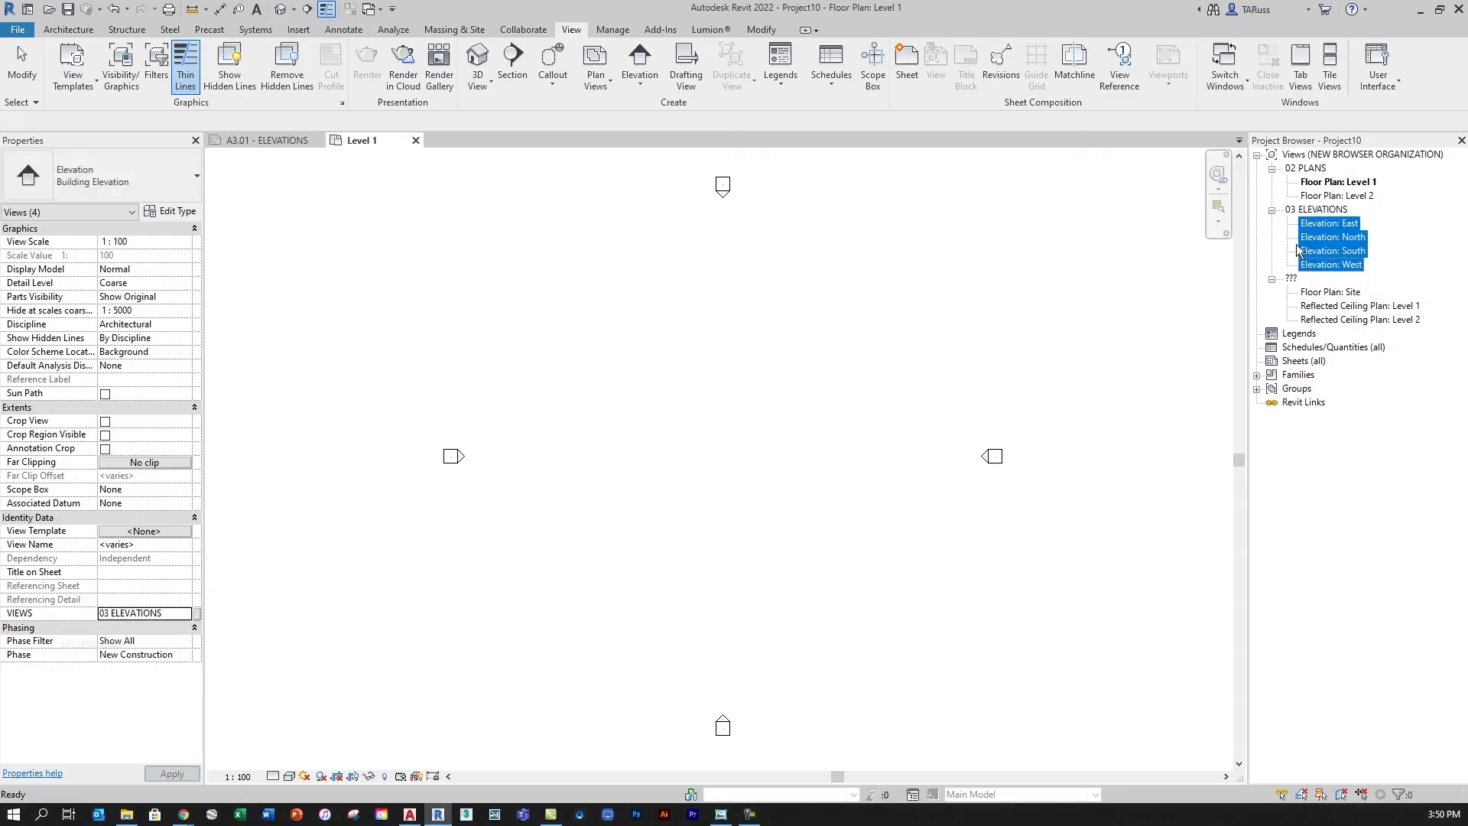
{"action": "left_click", "coordinate": [1316, 210]}
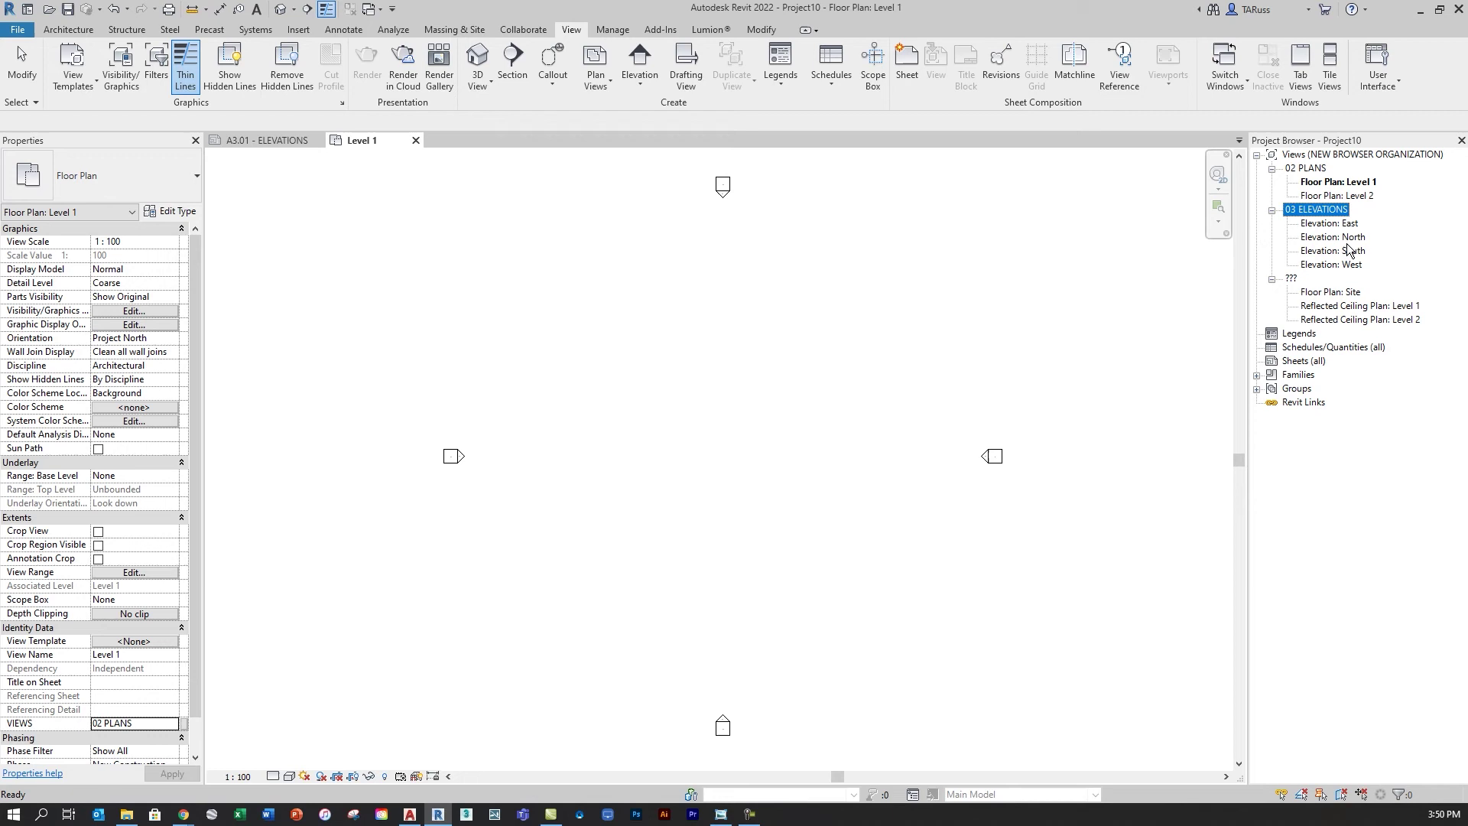
{"action": "left_click", "coordinate": [1346, 265]}
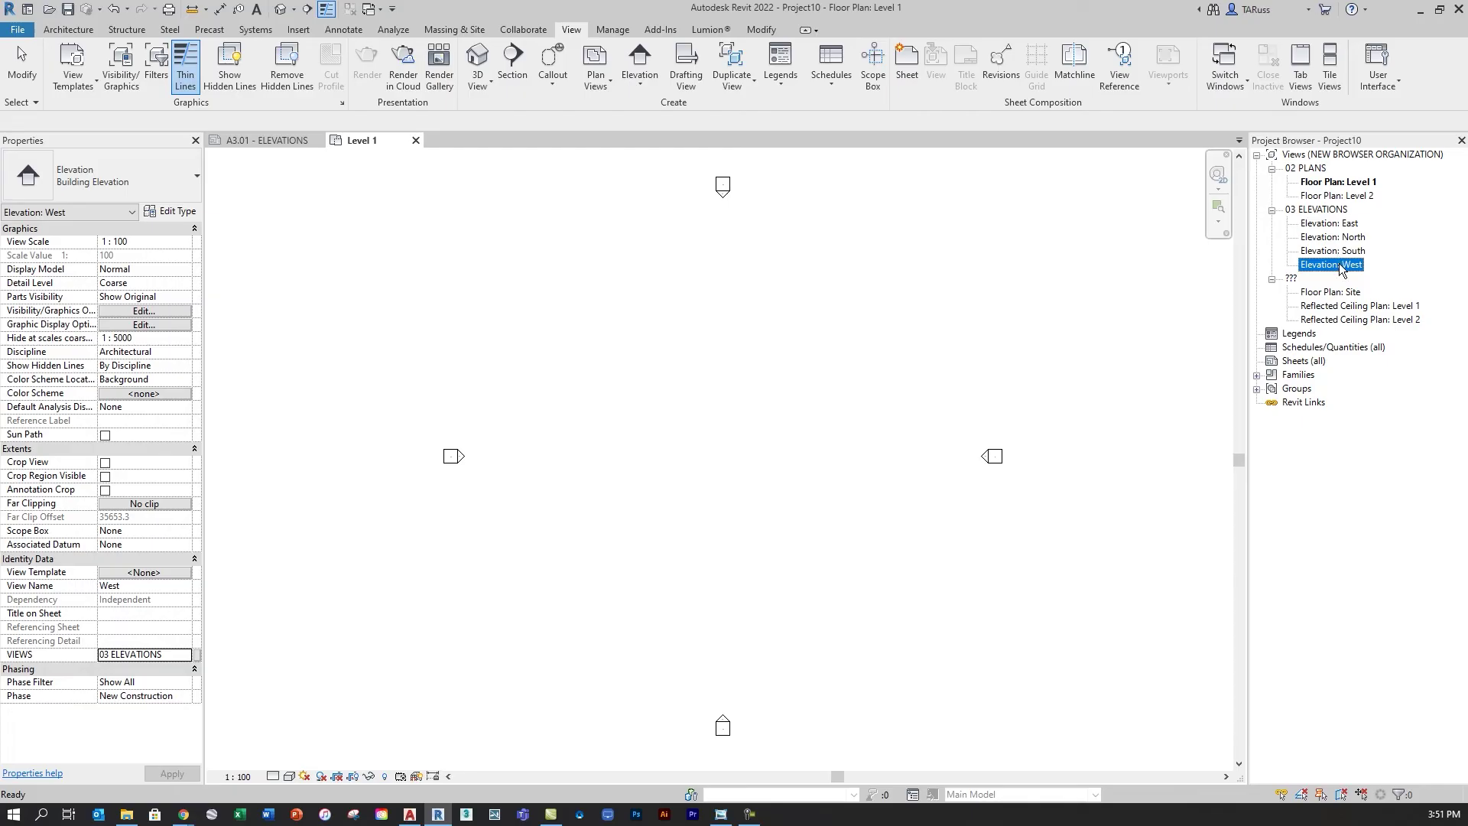
{"action": "left_click", "coordinate": [183, 659]}
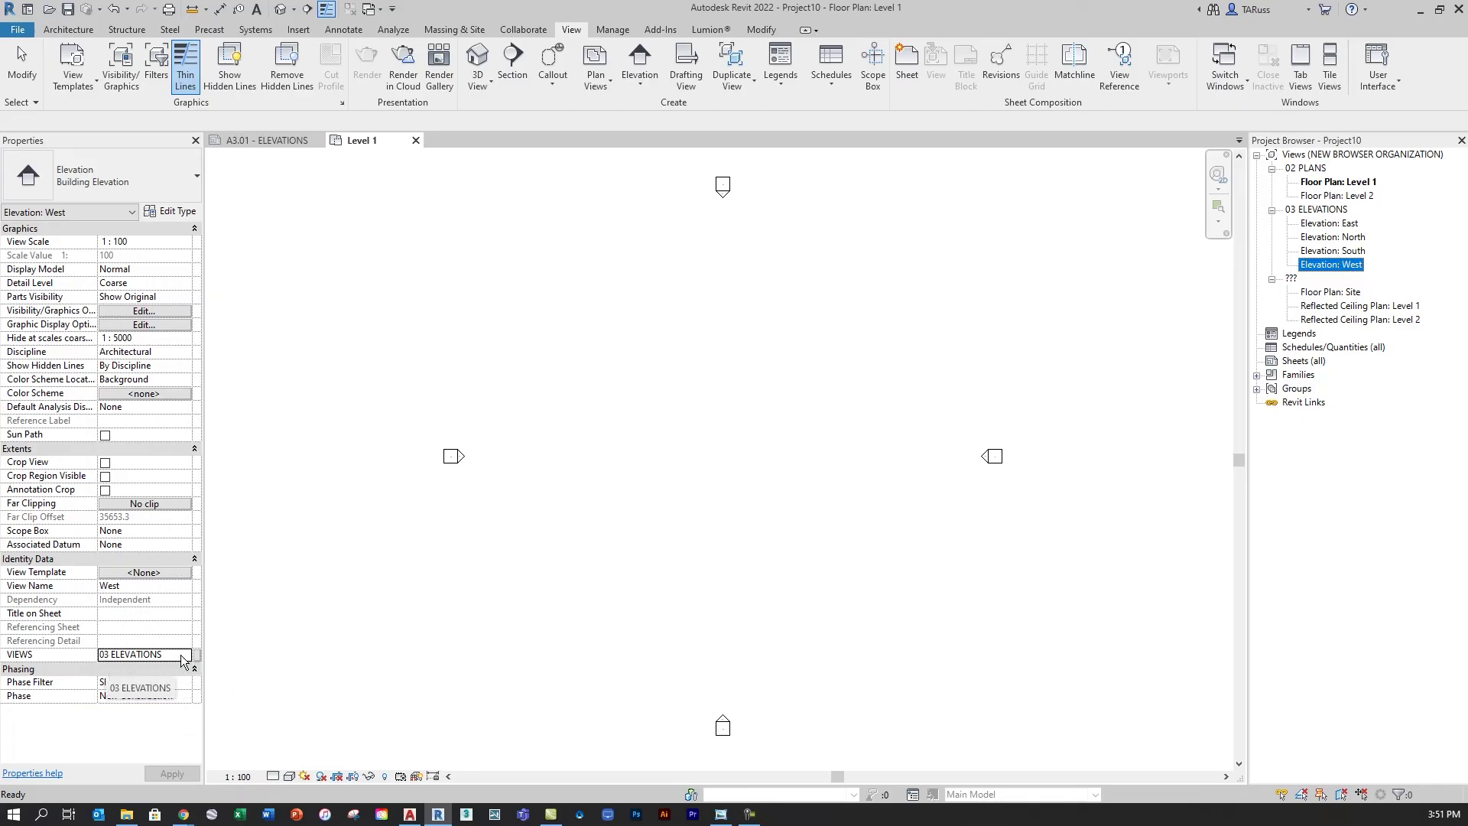
{"action": "left_click", "coordinate": [183, 659]}
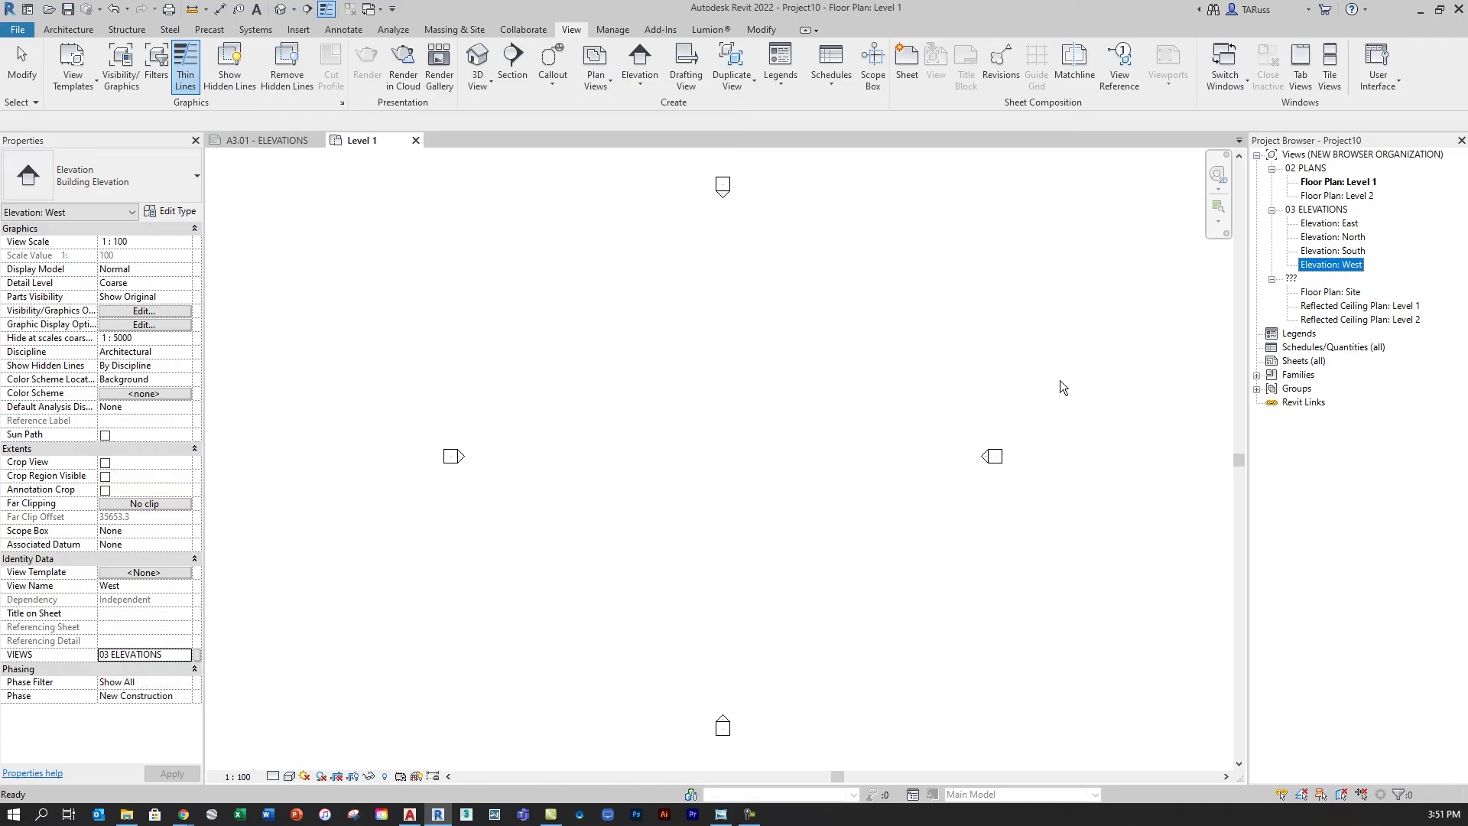
{"action": "left_click", "coordinate": [974, 381]}
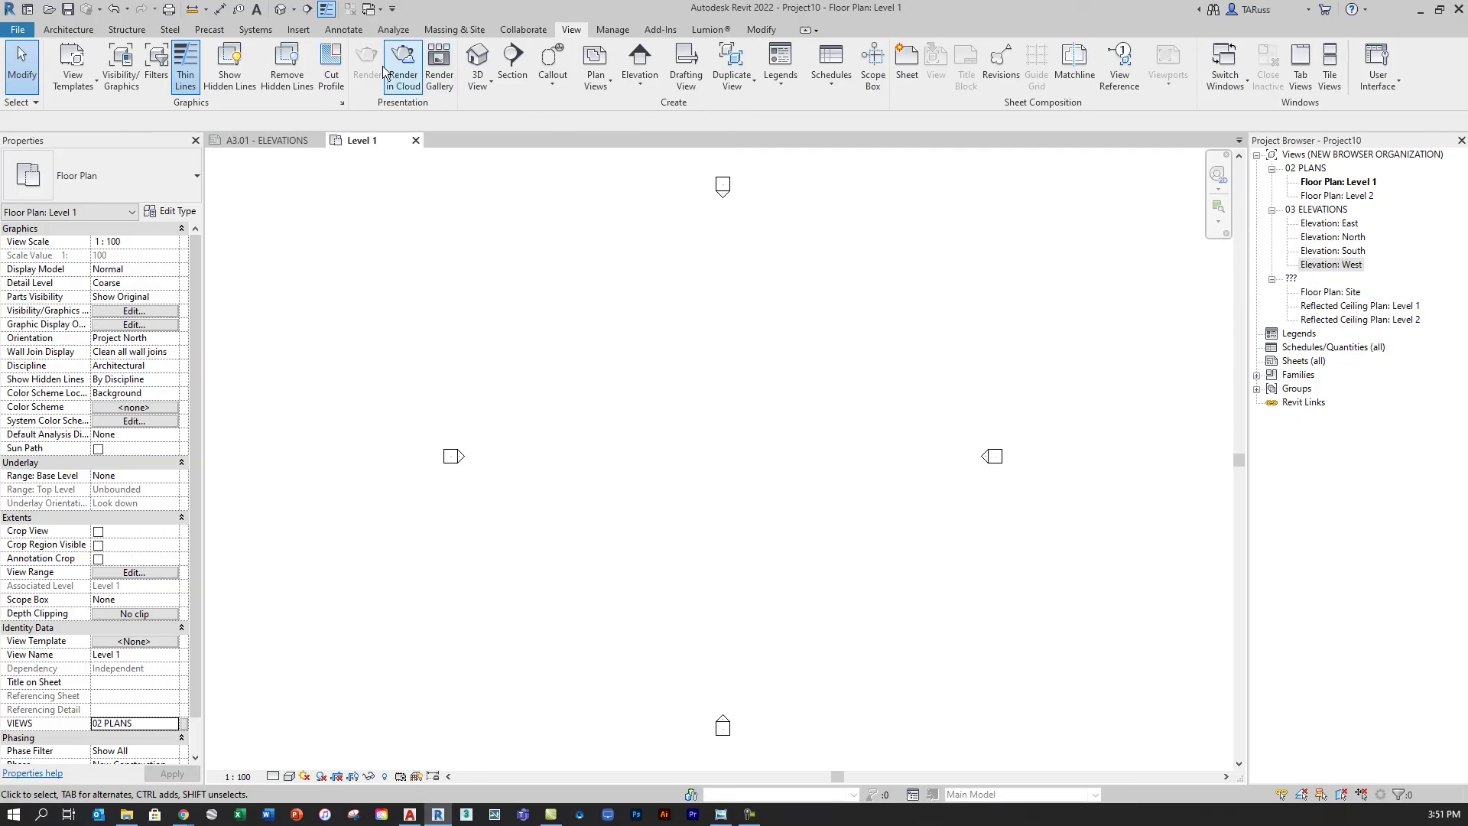
Draw a horizontal section line across the Level 1 plan, creating Section 1.
{"action": "left_click", "coordinate": [307, 8]}
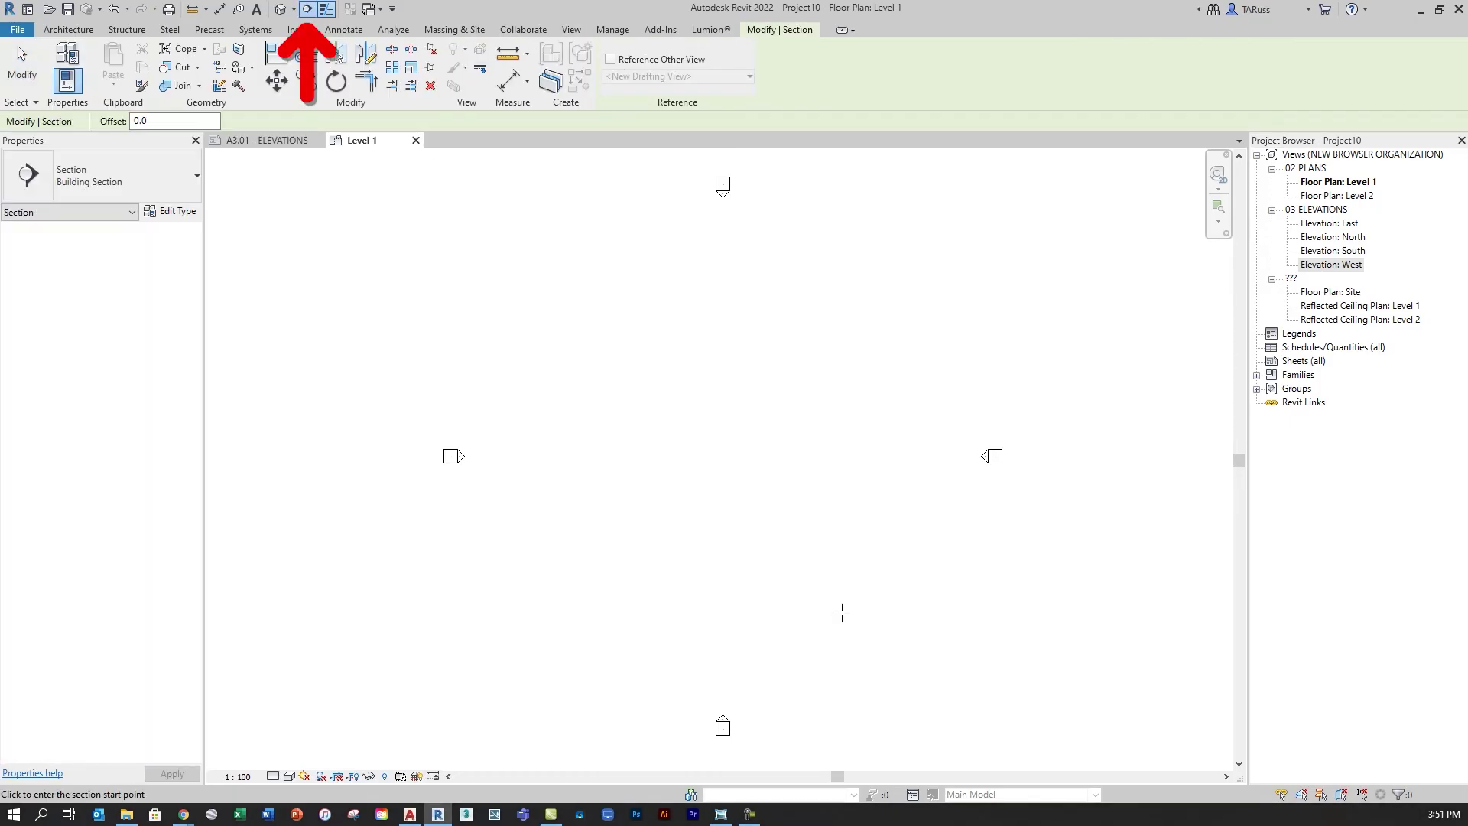
{"action": "left_click", "coordinate": [662, 474]}
{"action": "left_click", "coordinate": [802, 474]}
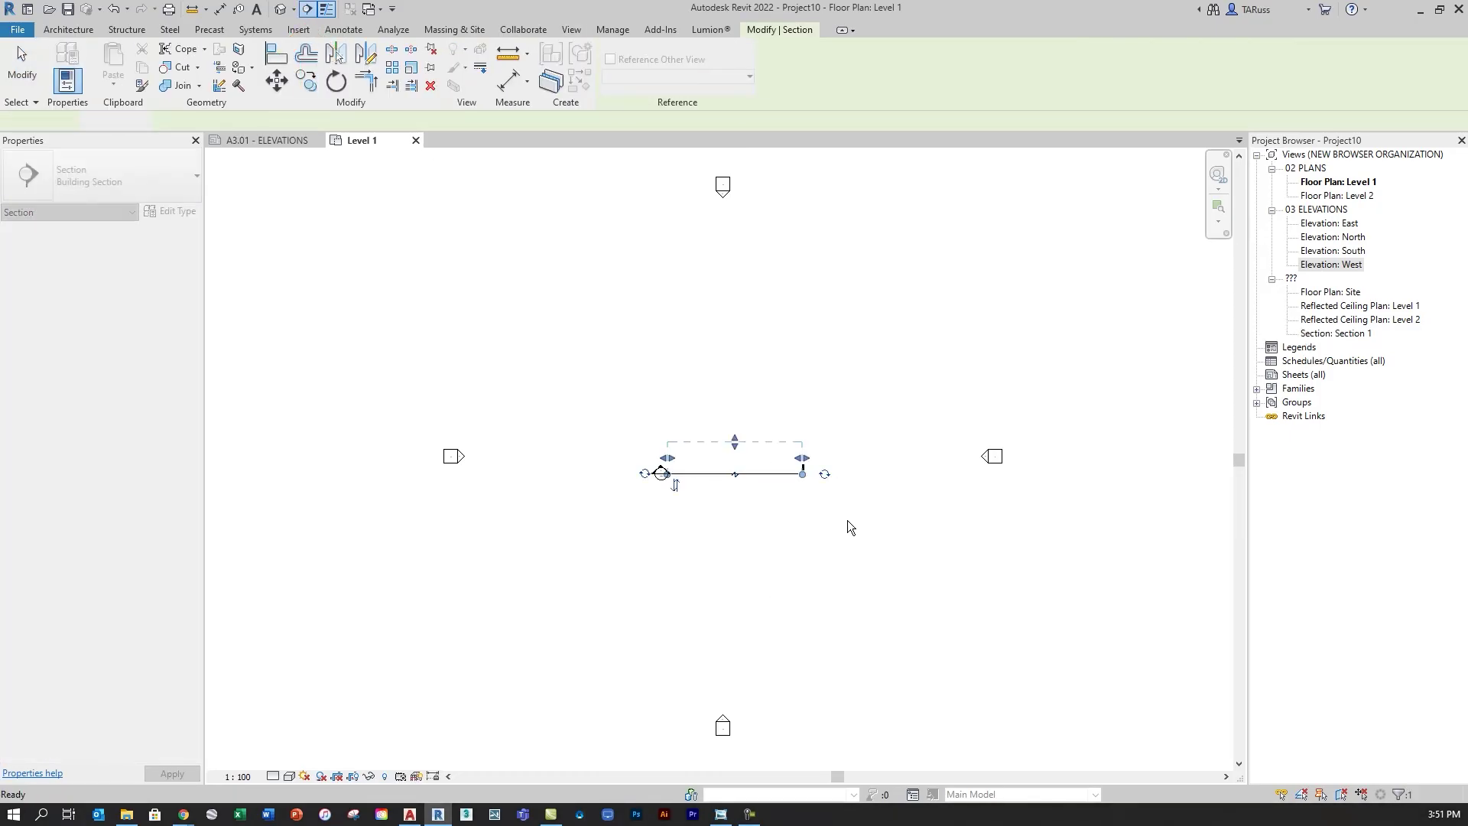
{"action": "left_click", "coordinate": [23, 68]}
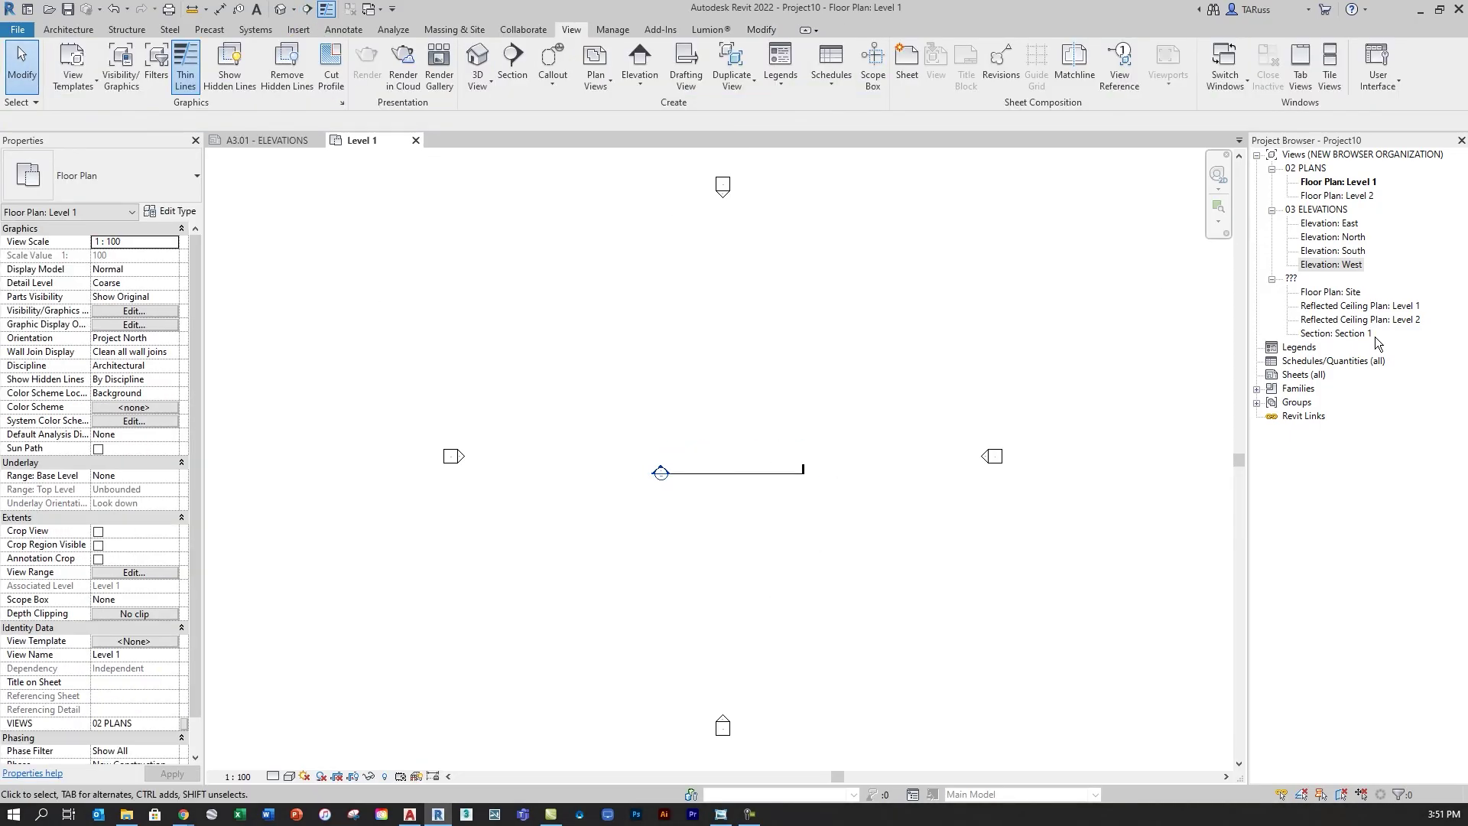
Set Section 1's VIEWS value to 04 BUILDING SECTIONS.
{"action": "left_click", "coordinate": [1331, 334]}
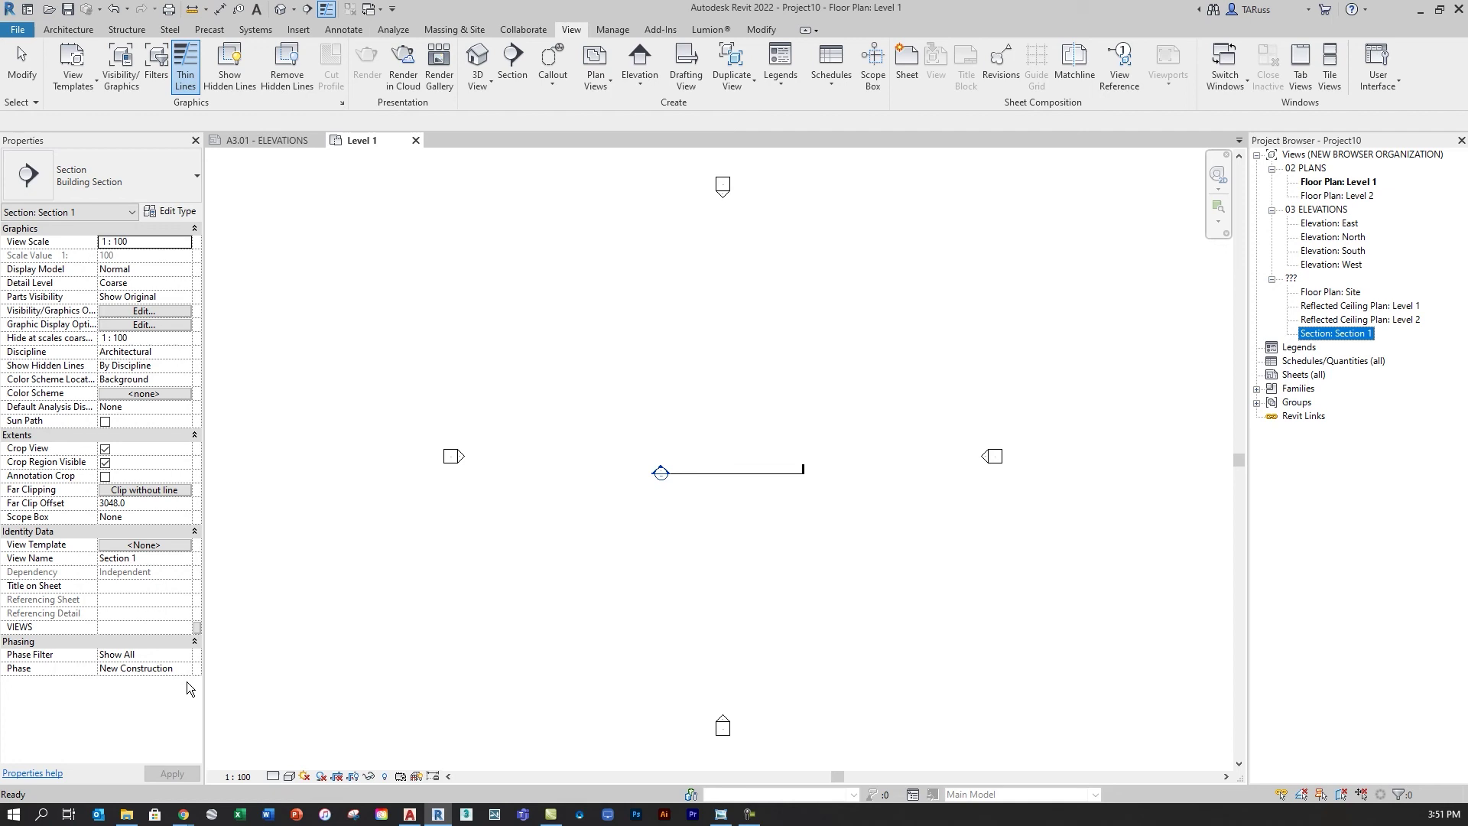
{"action": "left_click", "coordinate": [130, 629]}
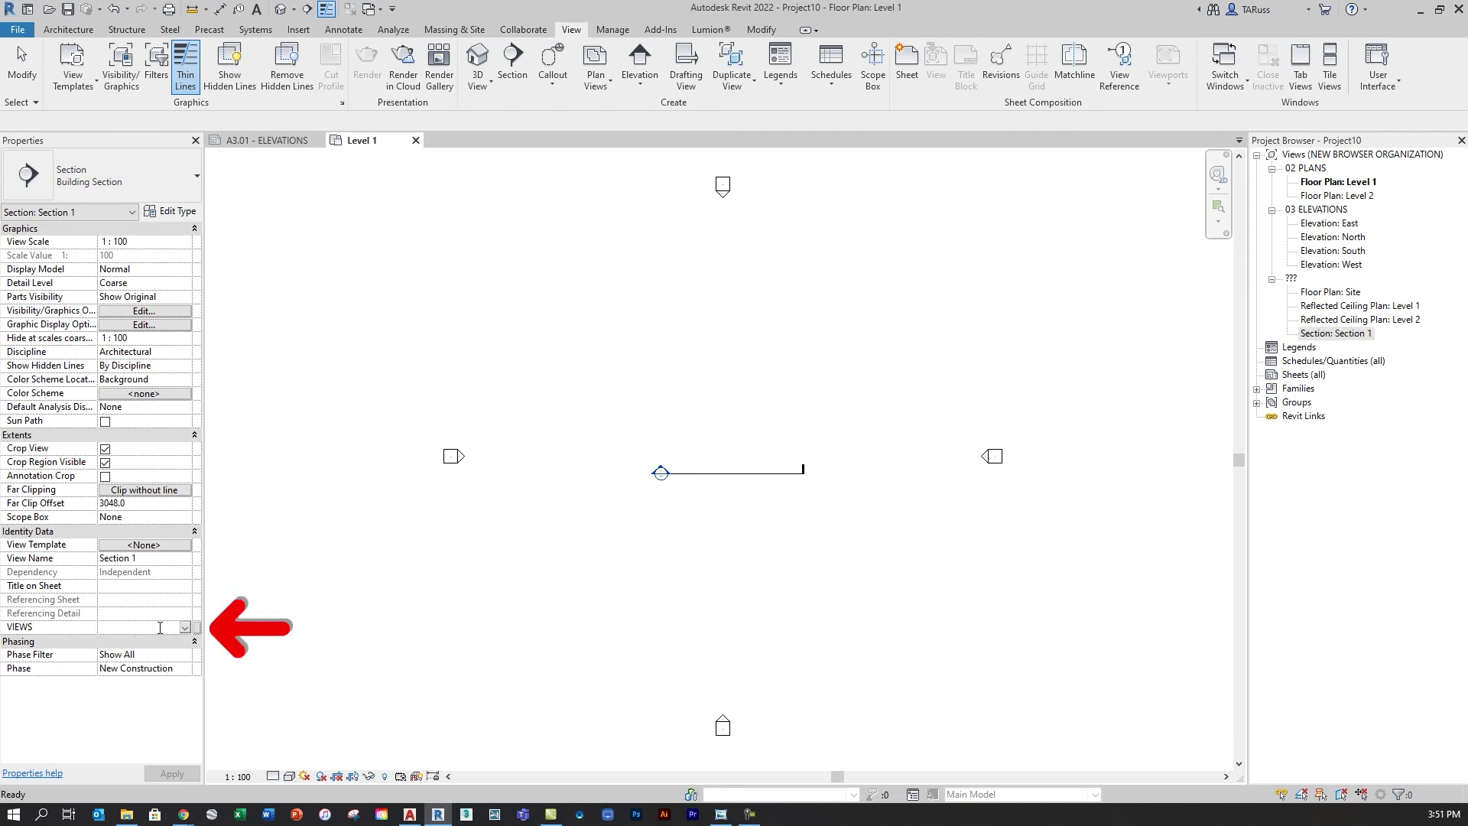
{"action": "type", "text": "04 BUILDING"}
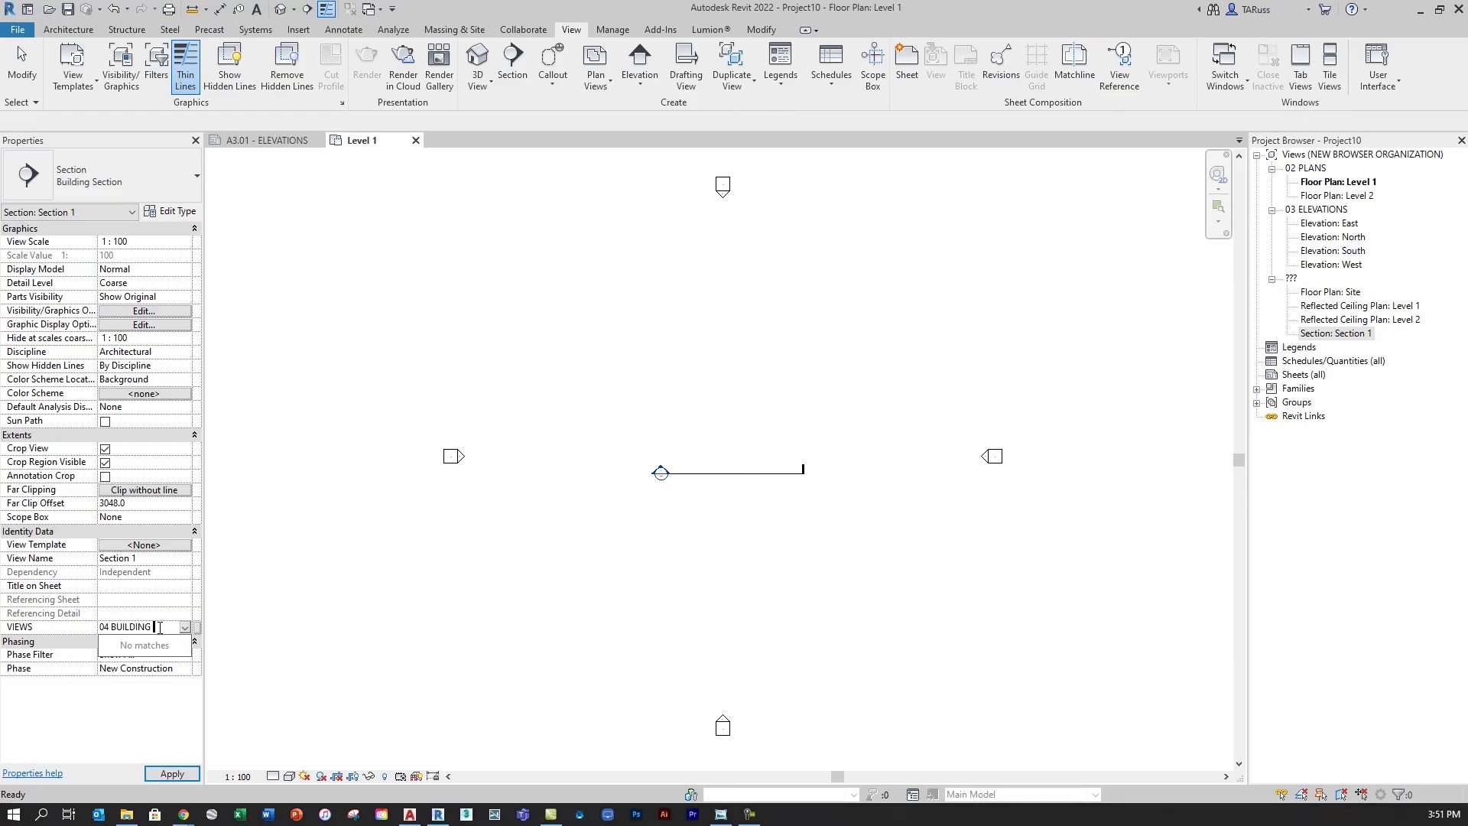
{"action": "type", "text": " SECTIONS"}
{"action": "key", "text": "Return"}
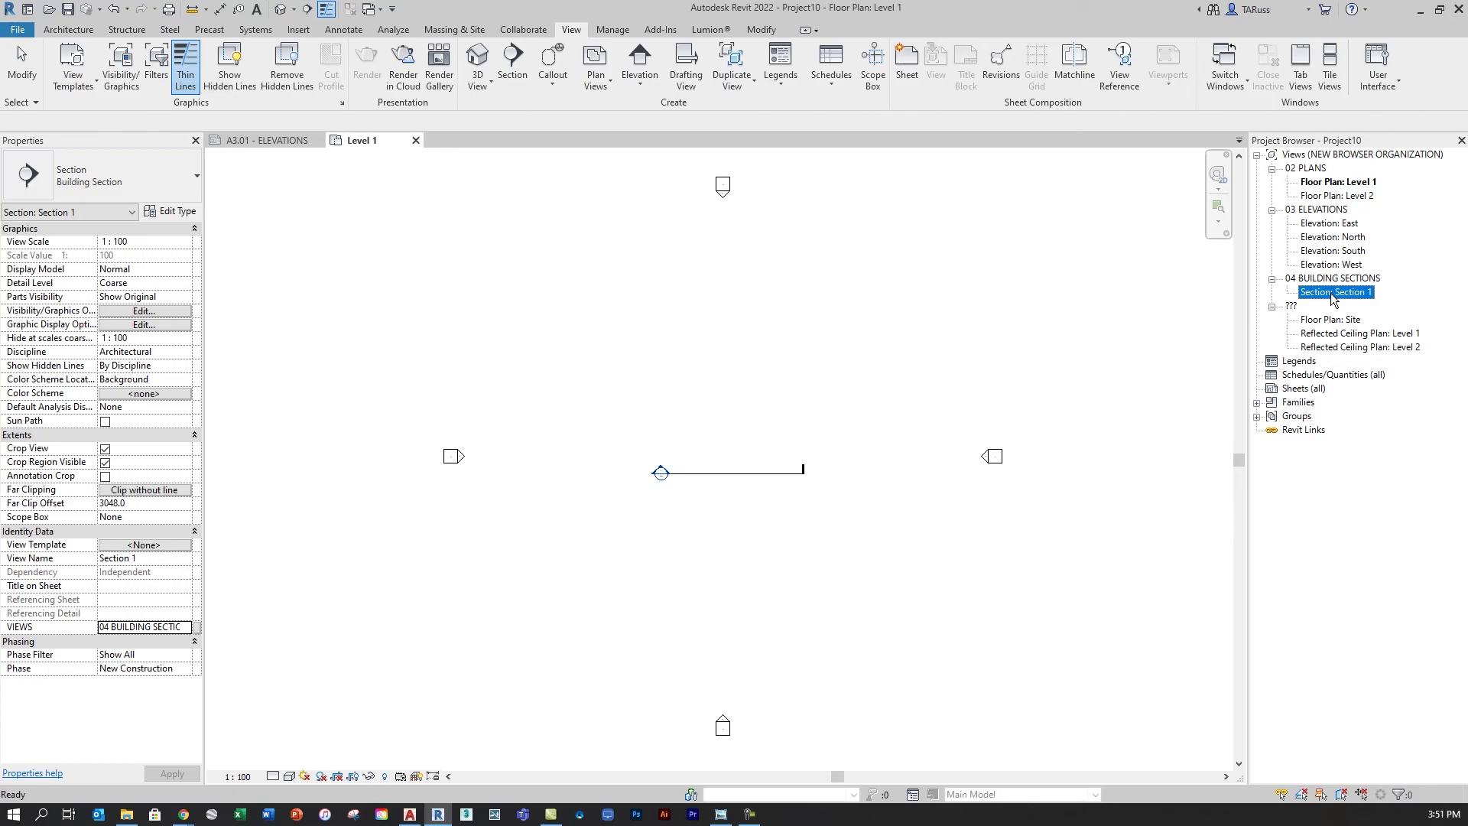
Switch to the A3.01 - ELEVATIONS sheet and scroll the Project Browser to the sheets list.
{"action": "left_click", "coordinate": [256, 145]}
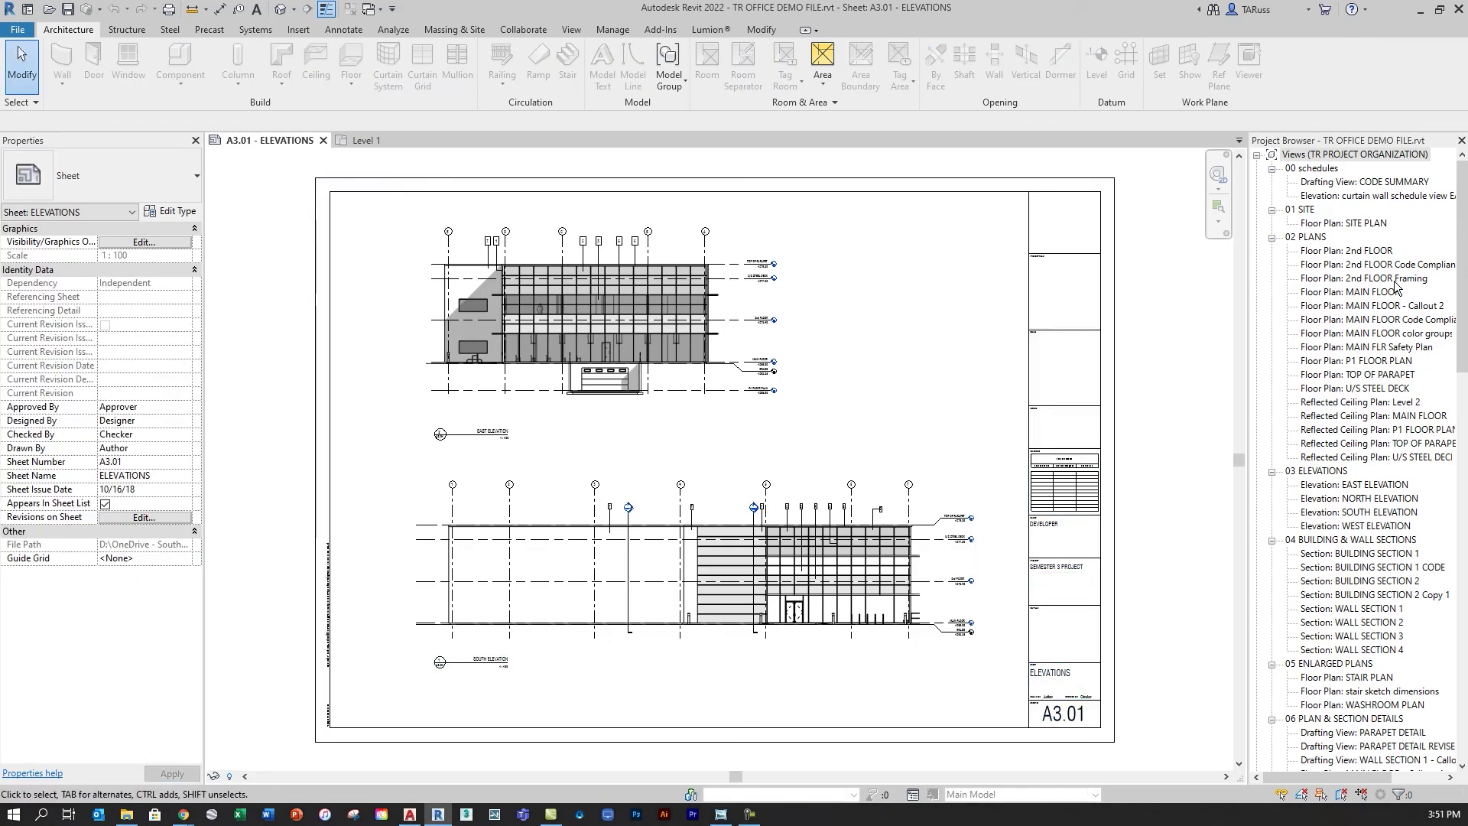
{"action": "left_click_drag", "start_coordinate": [1461, 369], "coordinate": [1063, 709]}
{"action": "scroll", "coordinate": [1142, 747], "scroll_direction": "up", "scroll_amount": 5}
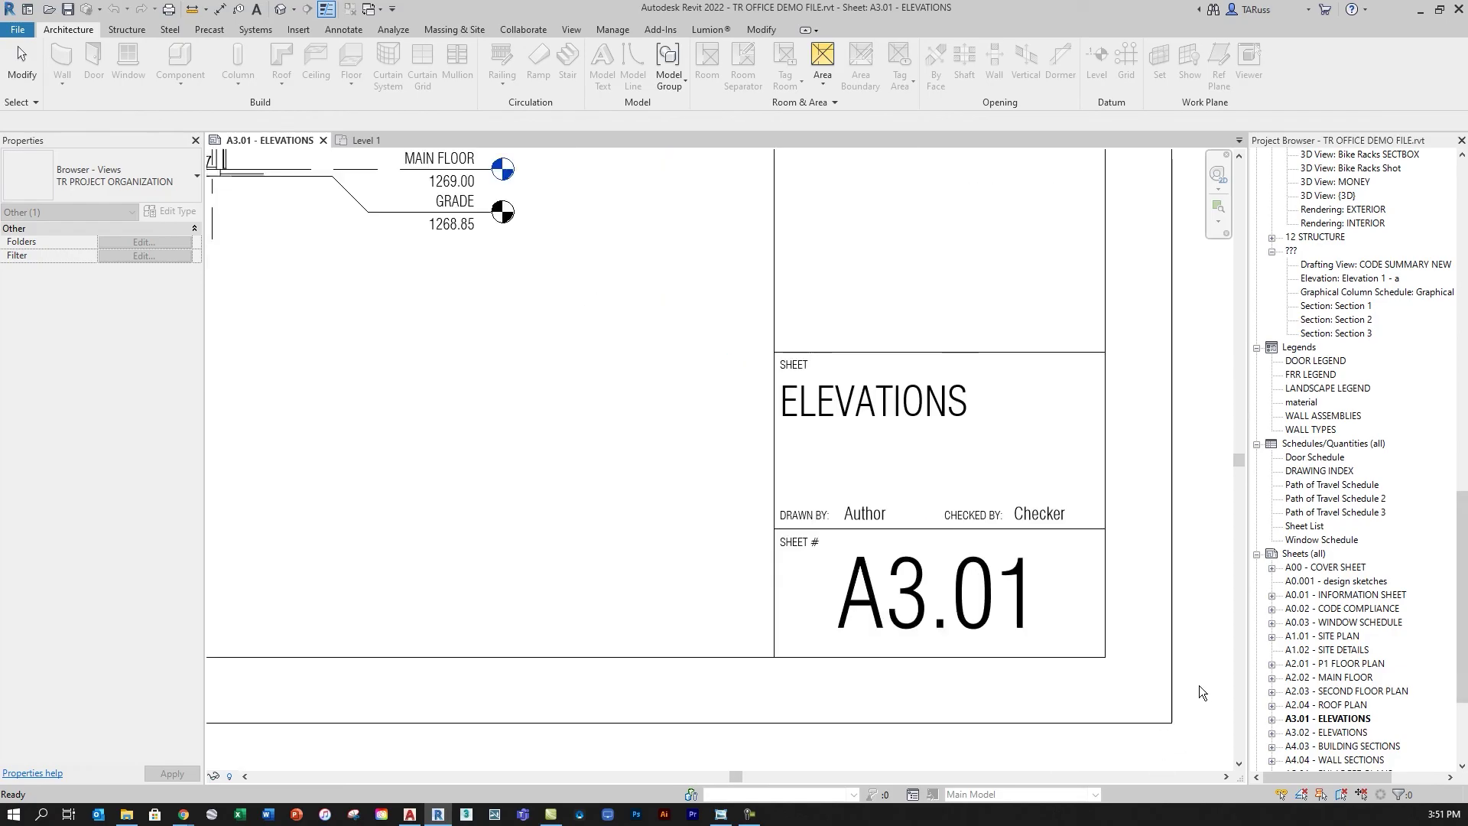